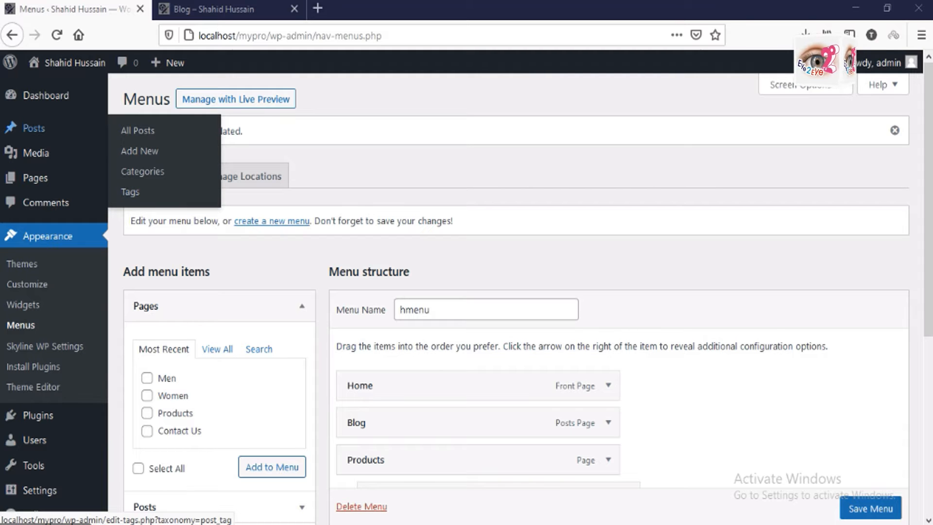
Step: Go to the site's posts and start a new post
click(46, 129)
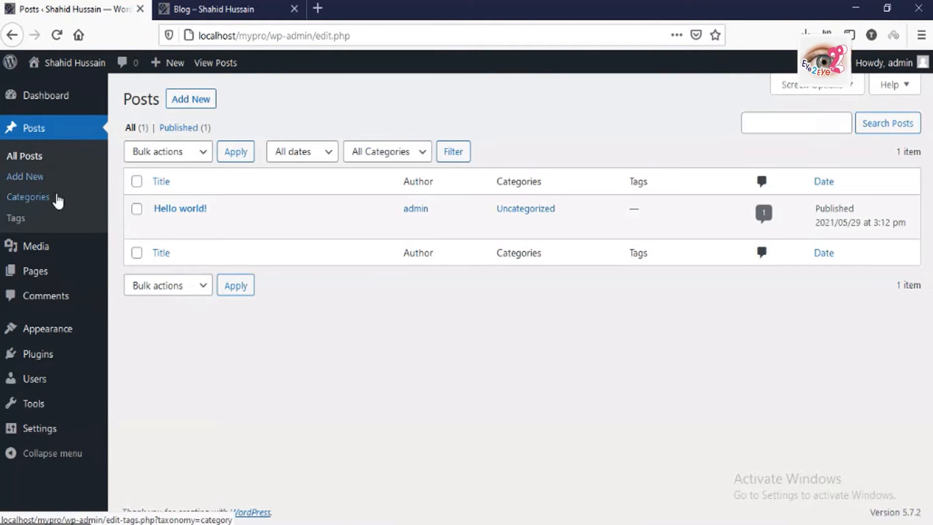
mouse_move(228, 229)
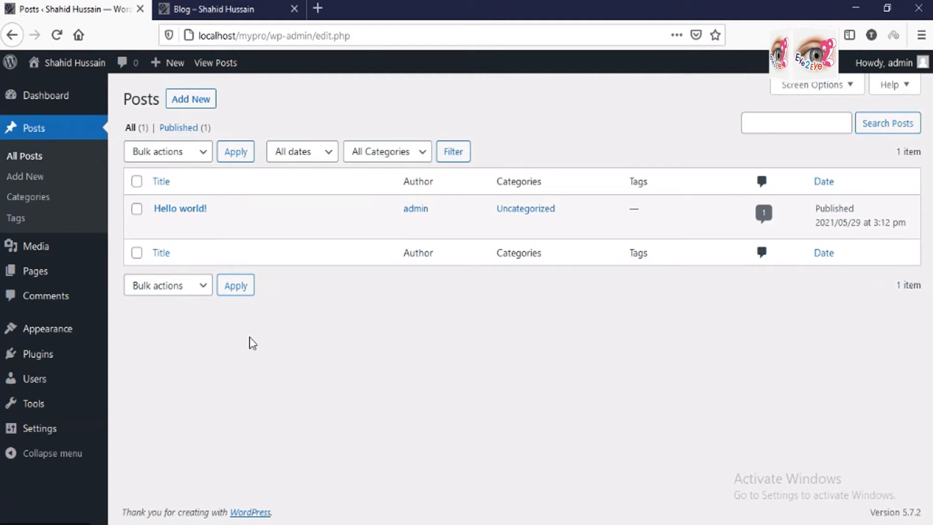
click(203, 104)
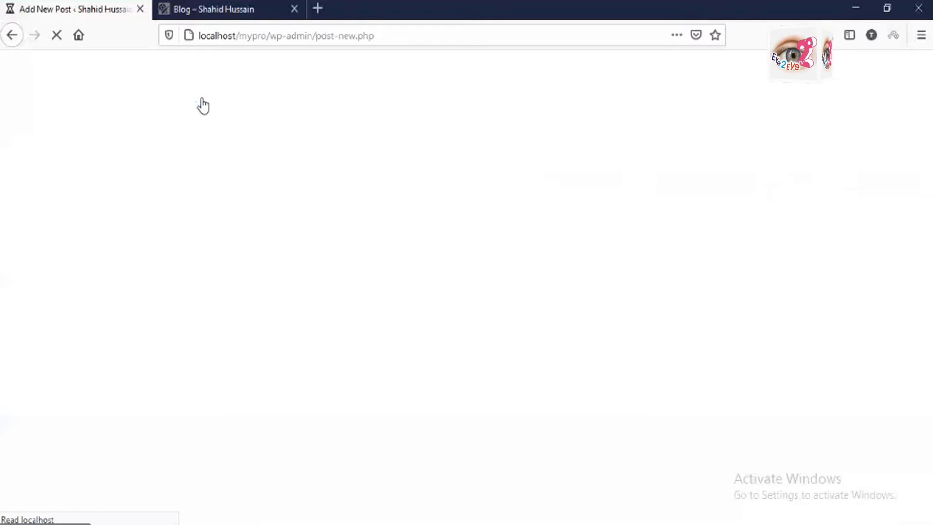
Step: Search the web for "social activities in pakistan" in a new browser tab
click(324, 7)
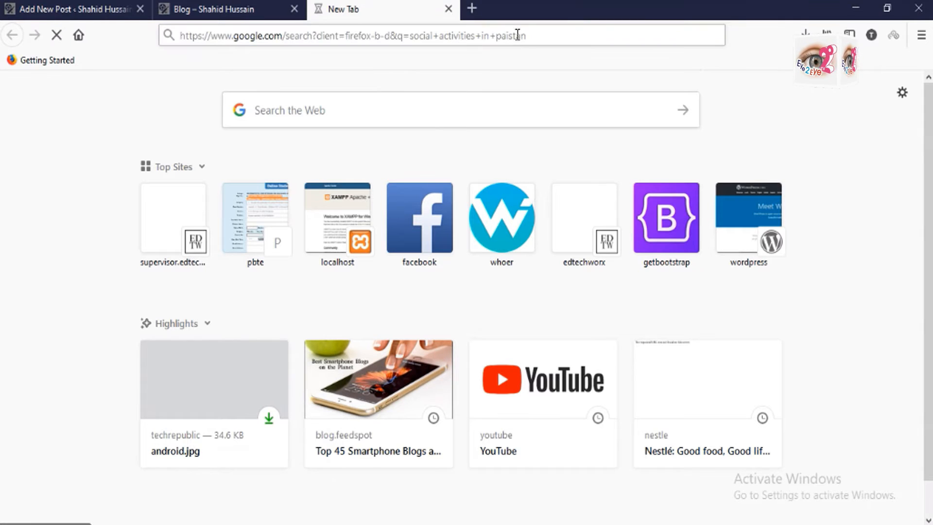
click(505, 35)
text(k)
key(Return)
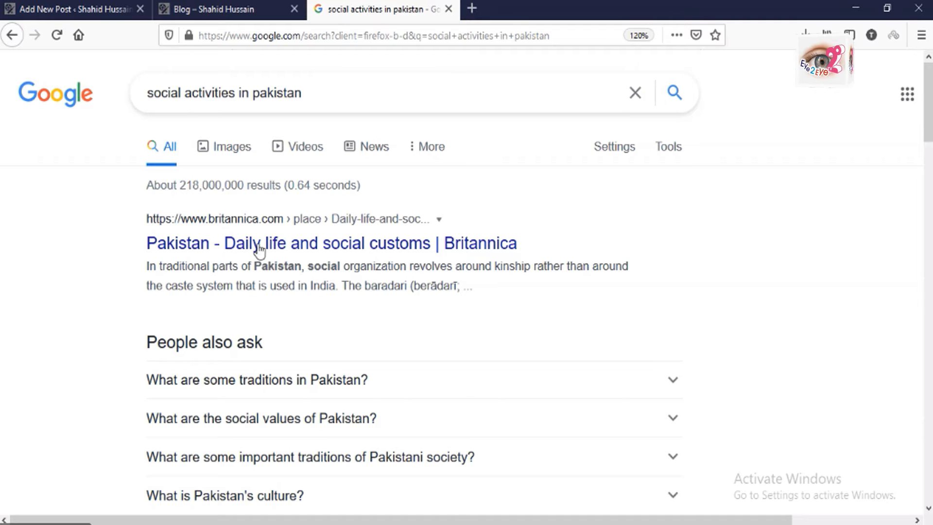
Step: Find and open the everyculture.com search result "Culture of Pakistan - history, people, clothing, traditions"
scroll(269, 234, down, 7)
scroll(270, 234, up, 5)
scroll(269, 235, down, 3)
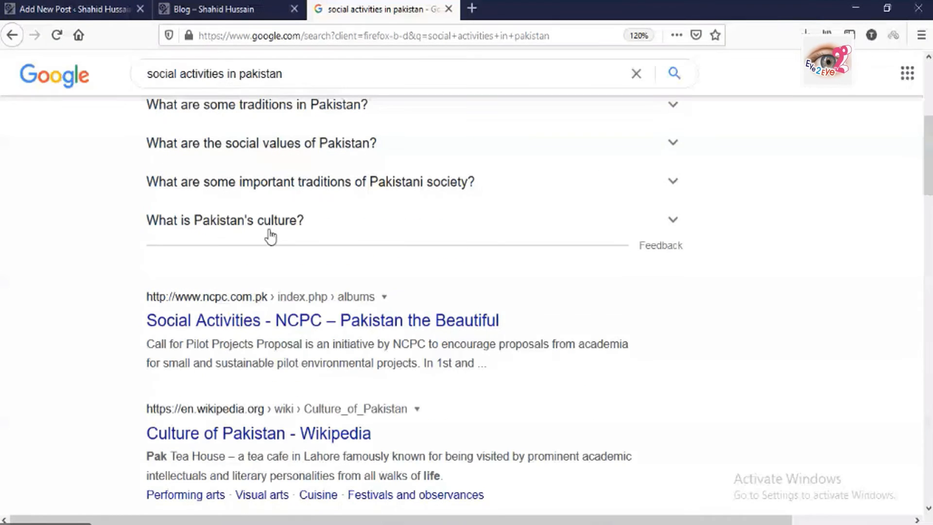
scroll(269, 235, down, 2)
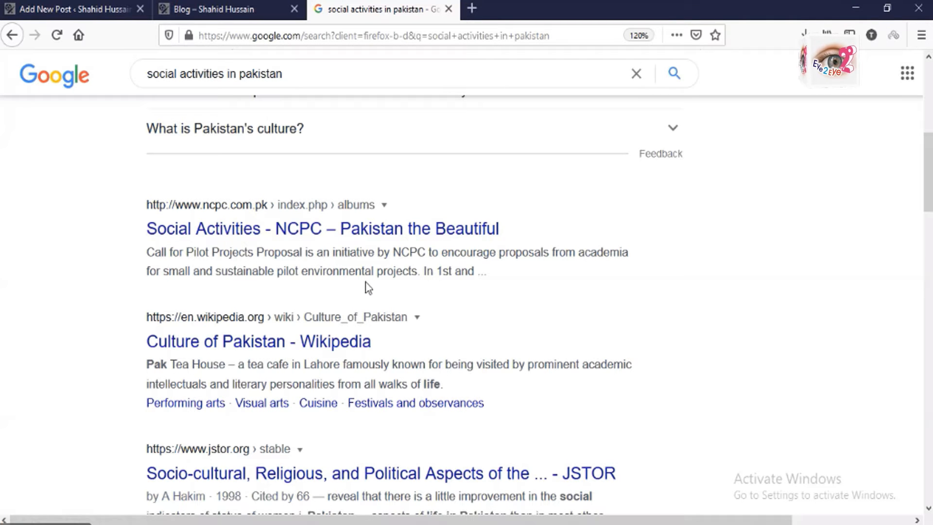
scroll(374, 270, down, 3)
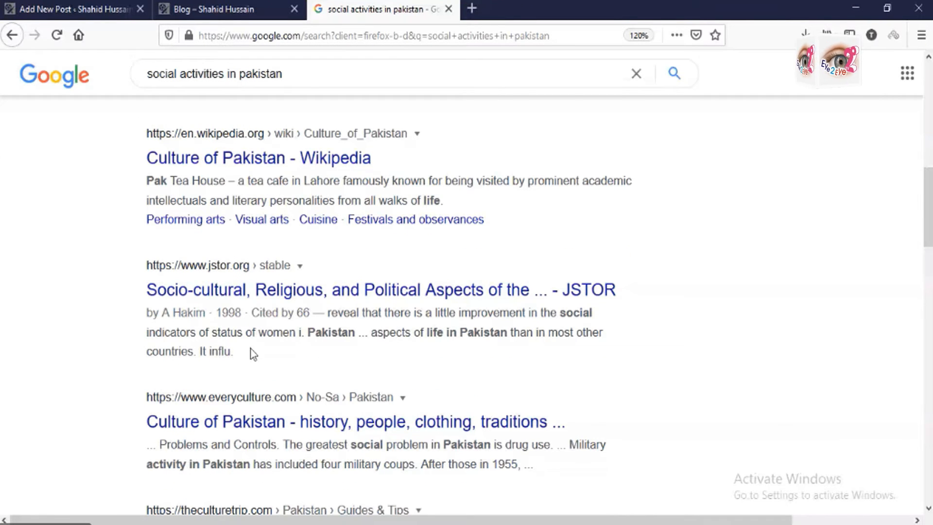
scroll(349, 247, down, 3)
click(349, 247)
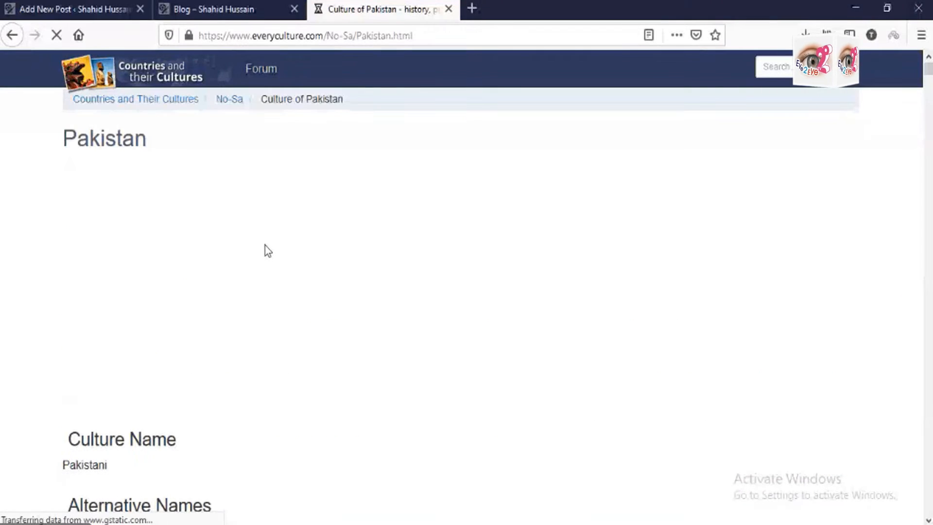
Step: Copy the article's Orientation text from the Identification paragraph through the paragraph about the city of Islamabad
scroll(265, 246, down, 3)
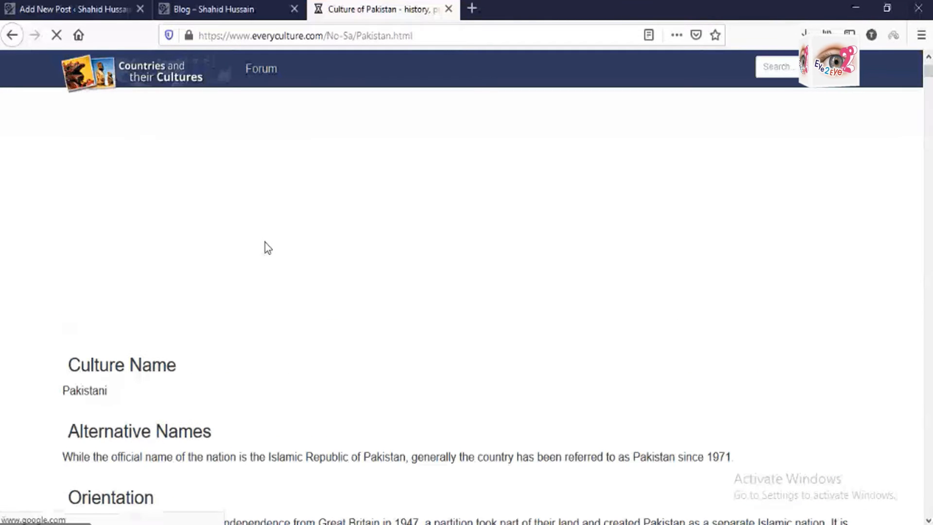
scroll(264, 247, down, 6)
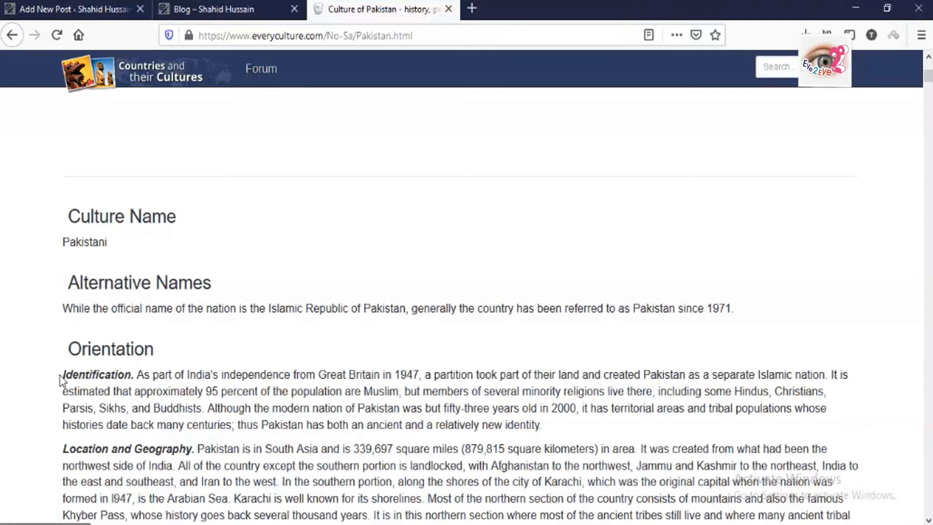
scroll(73, 372, down, 3)
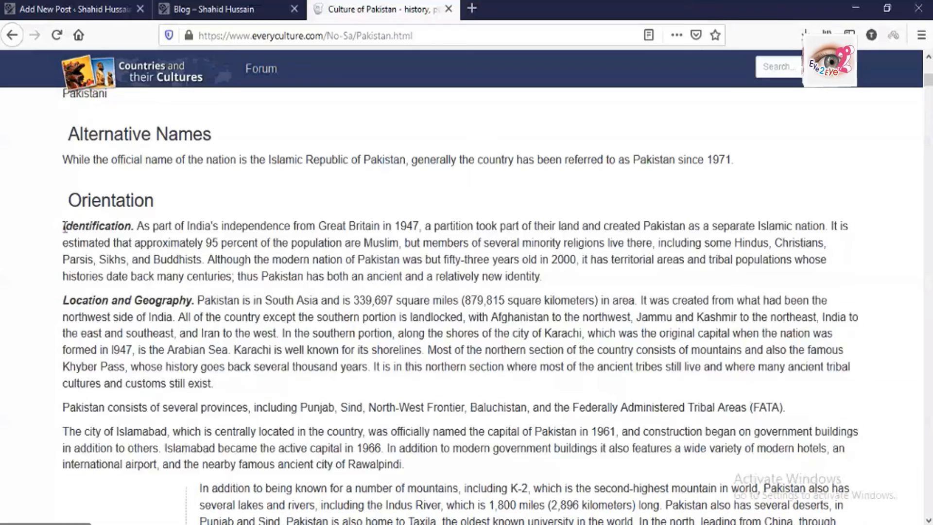
drag(63, 219, 413, 466)
scroll(413, 469, down, 1)
scroll(414, 468, down, 6)
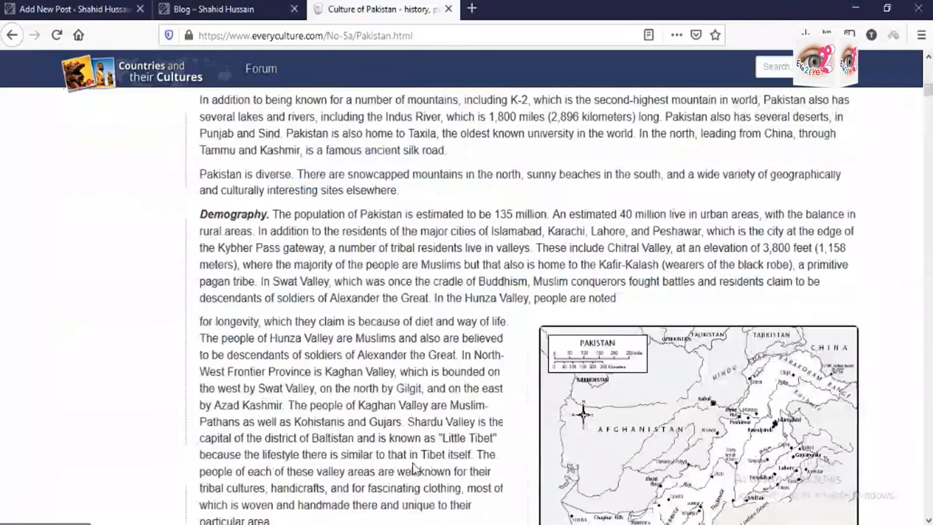
scroll(414, 465, down, 8)
scroll(414, 462, up, 15)
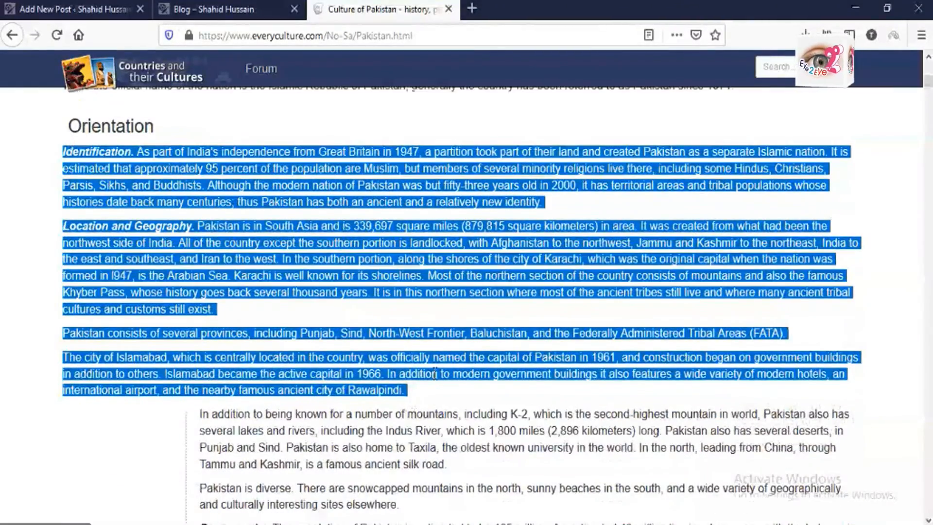
Step: Return to the new WordPress post and title it "Pakistani Culture"
click(82, 11)
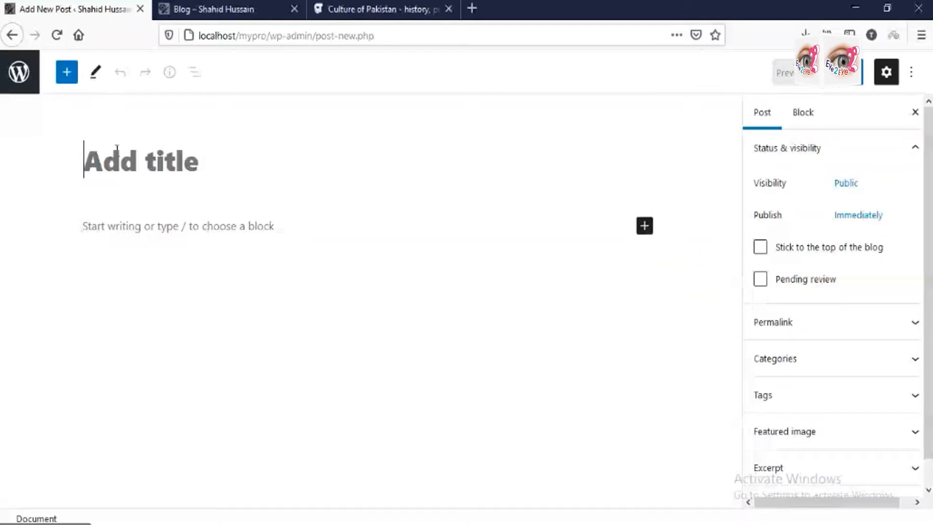
text(P)
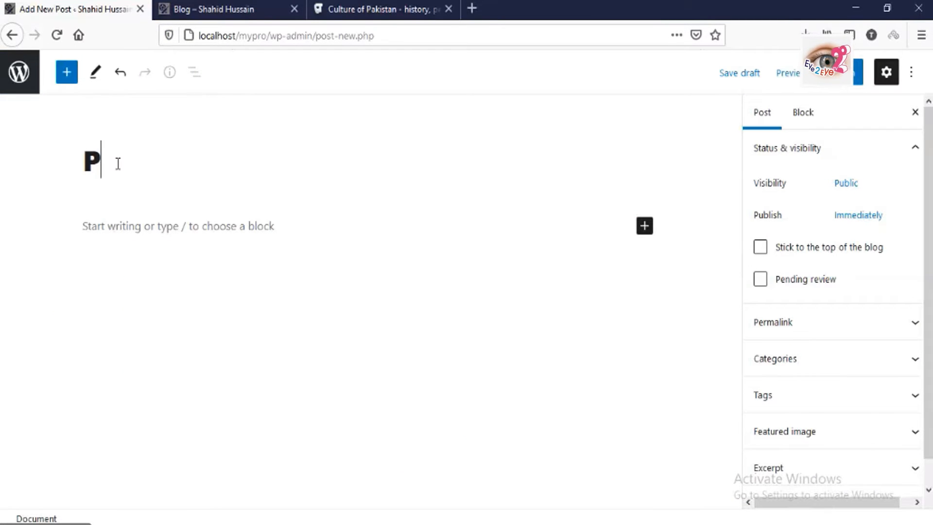
text(akistani c)
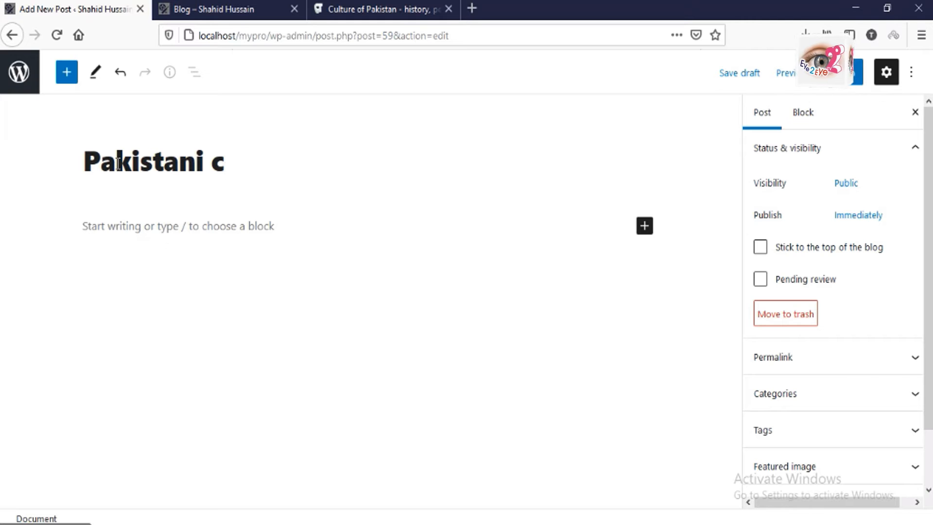
key(BackSpace)
text(C)
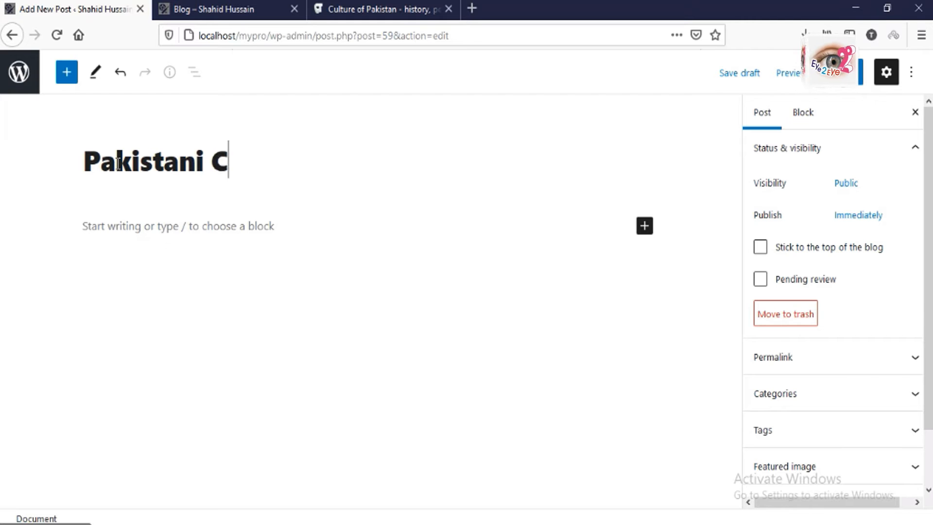
text(ulture)
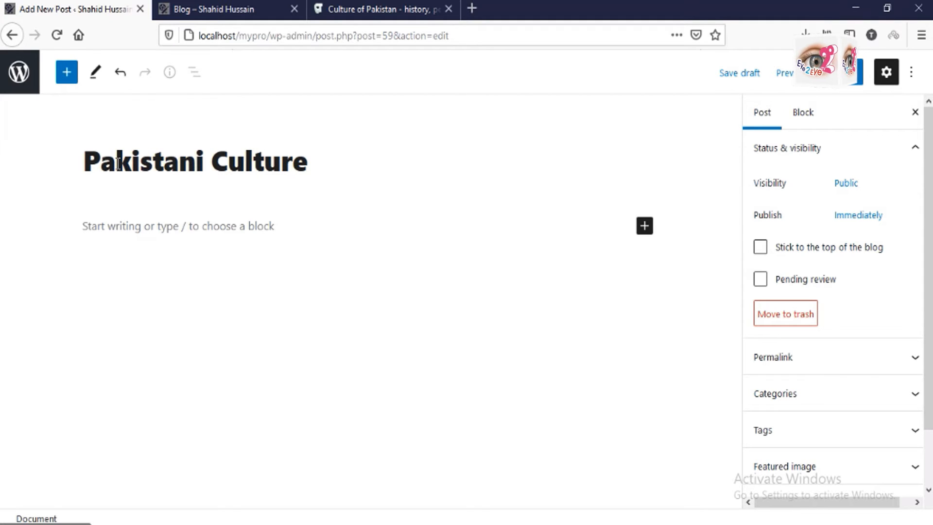
Step: Paste the copied article text into the post body below the title and review it
click(113, 226)
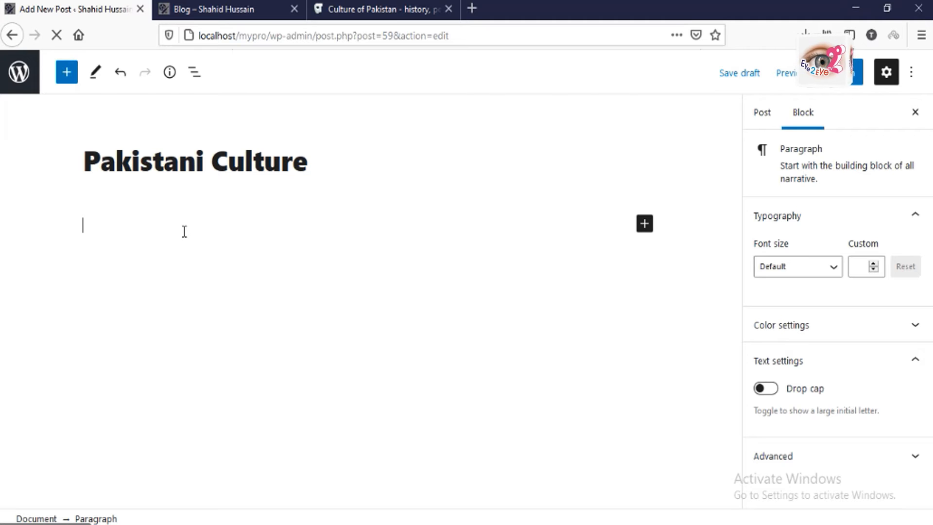
key(ctrl+v)
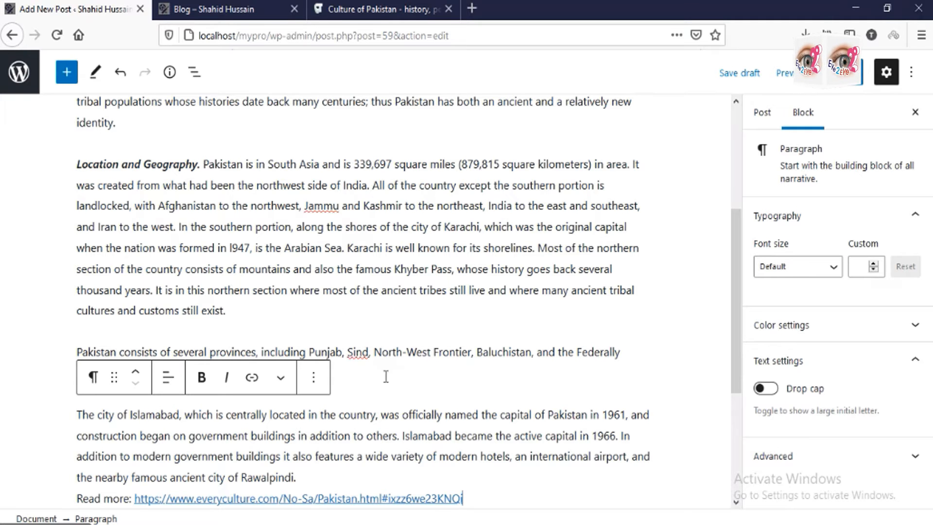
scroll(184, 232, up, 5)
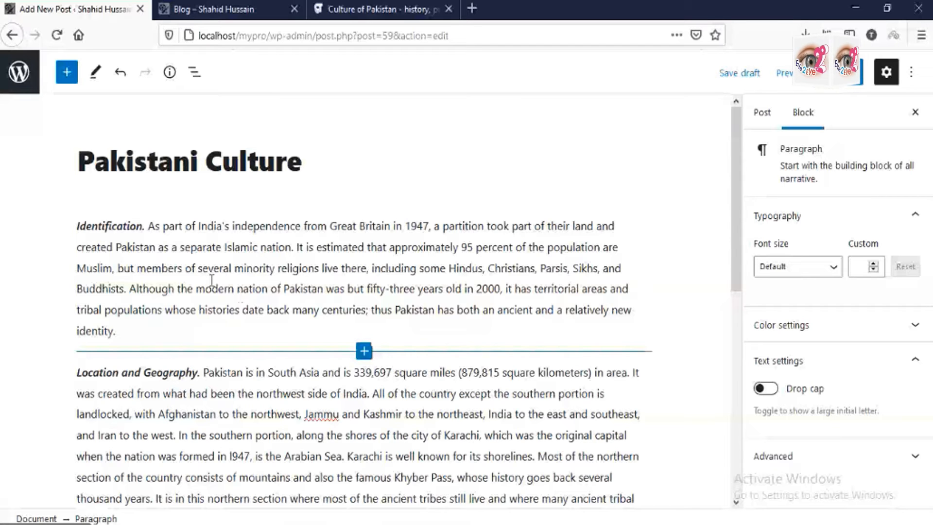
scroll(386, 320, down, 5)
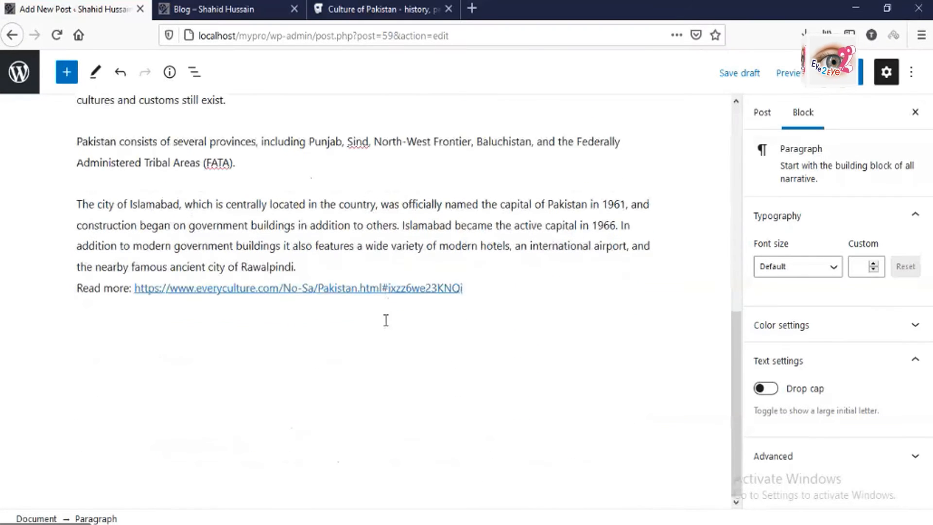
scroll(386, 320, up, 5)
Step: Publish the "Pakistani Culture" post and dismiss the publishing confirmation
click(369, 183)
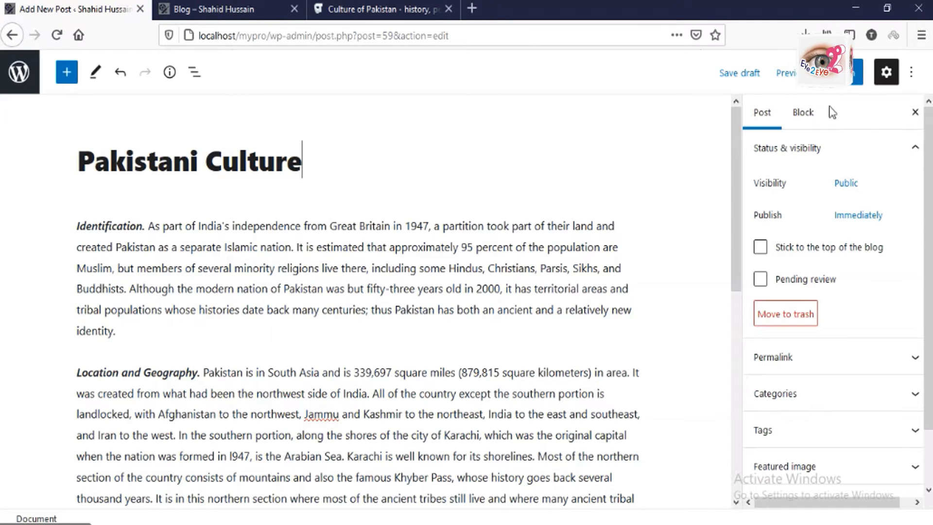
click(836, 72)
click(807, 81)
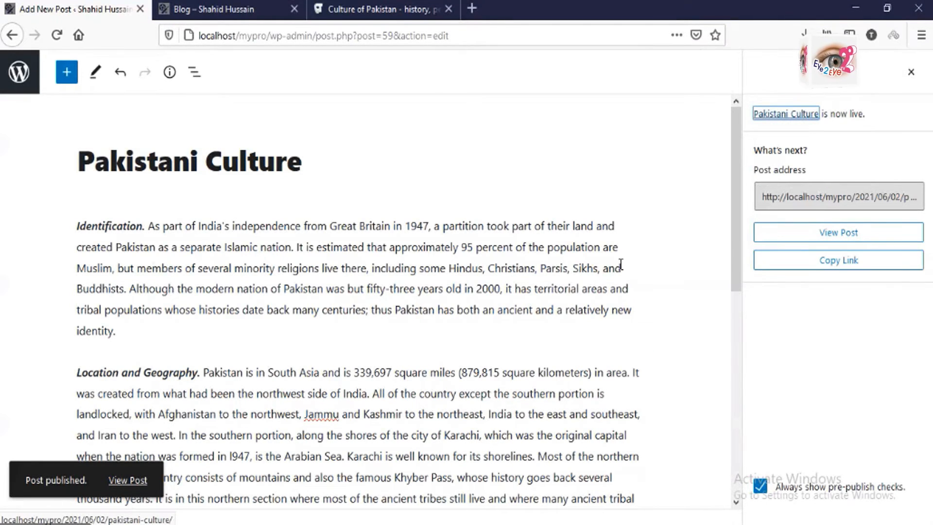
click(911, 73)
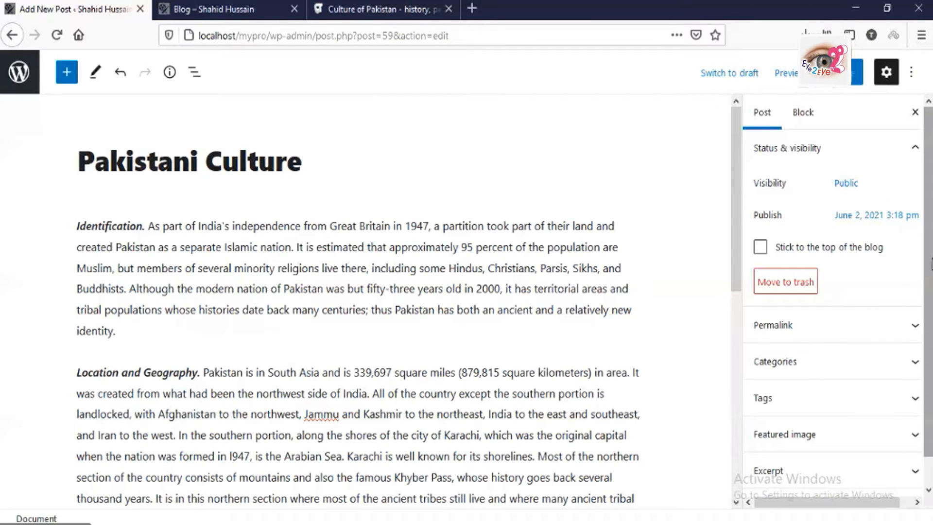
Step: Turn on the drop cap for the Identification paragraph in the block settings
scroll(831, 302, down, 1)
scroll(754, 116, down, 1)
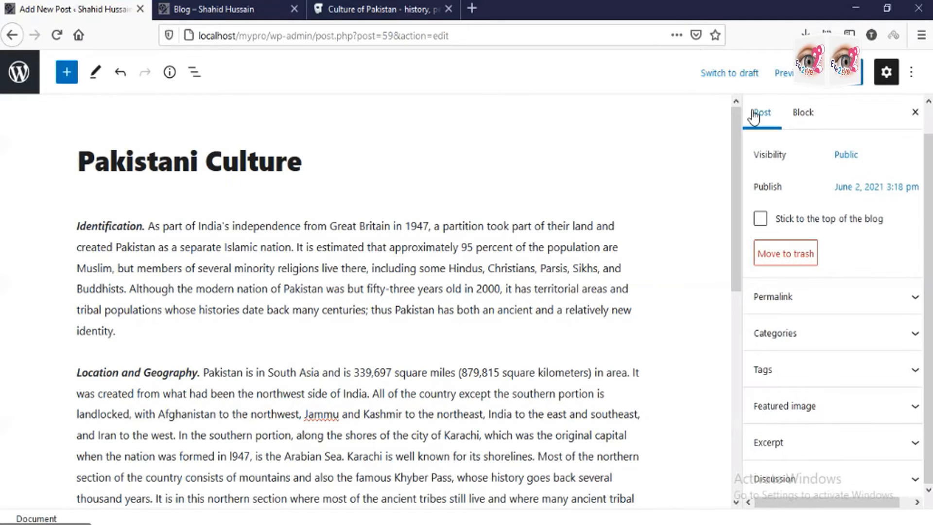
click(803, 112)
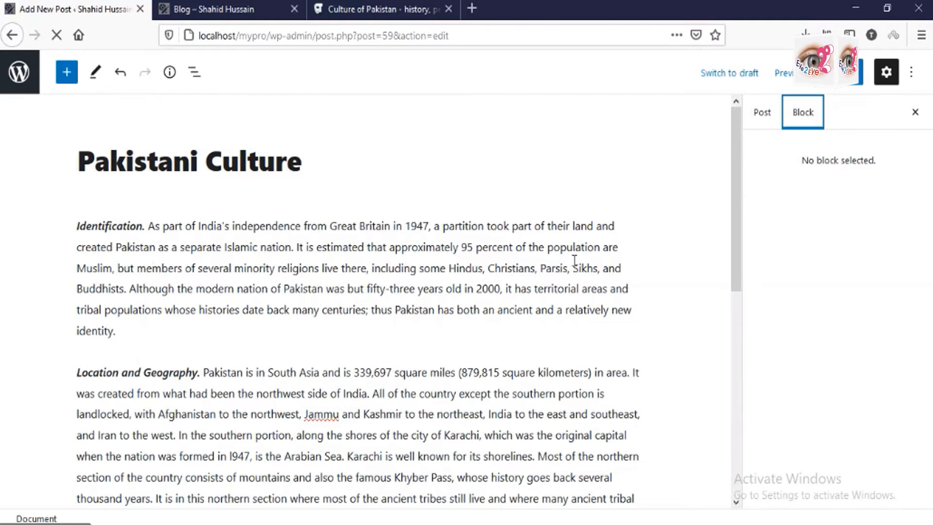
click(561, 267)
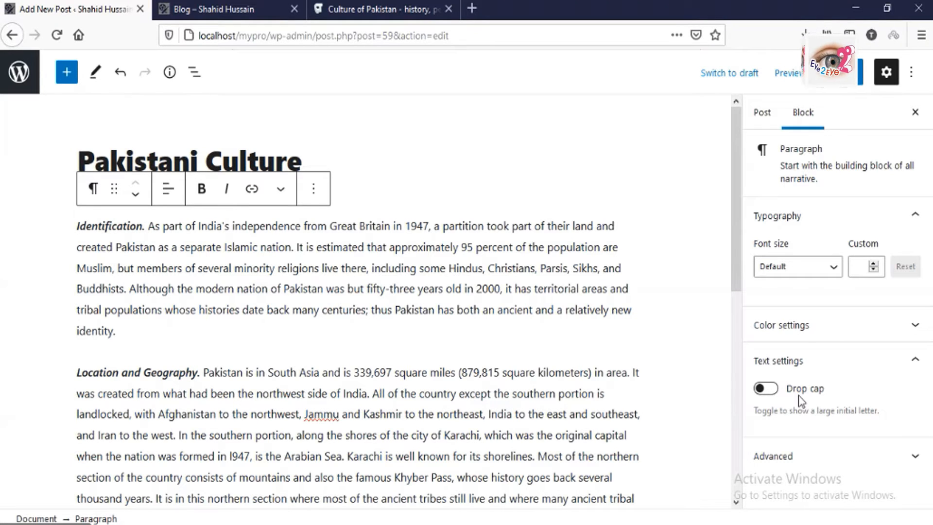
click(765, 388)
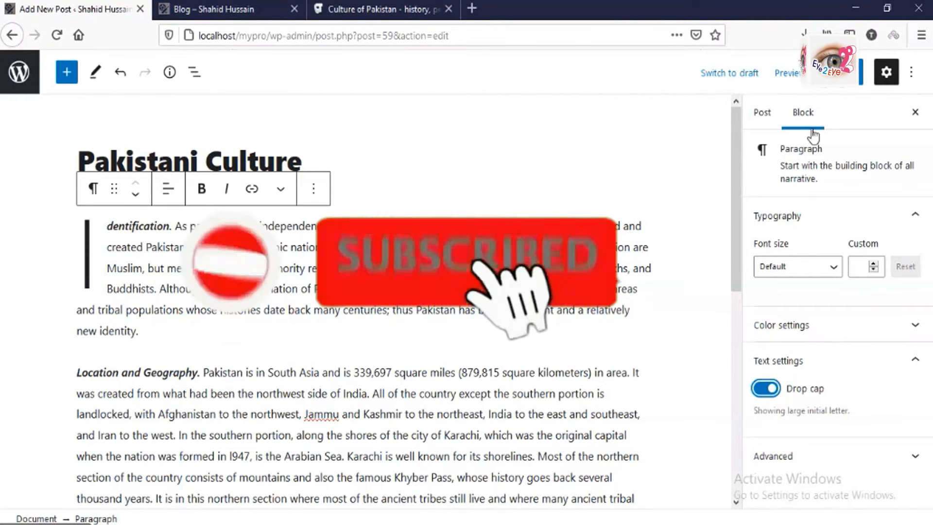
Step: Update the published post with the paragraph change and switch to the site's Blog page
click(762, 115)
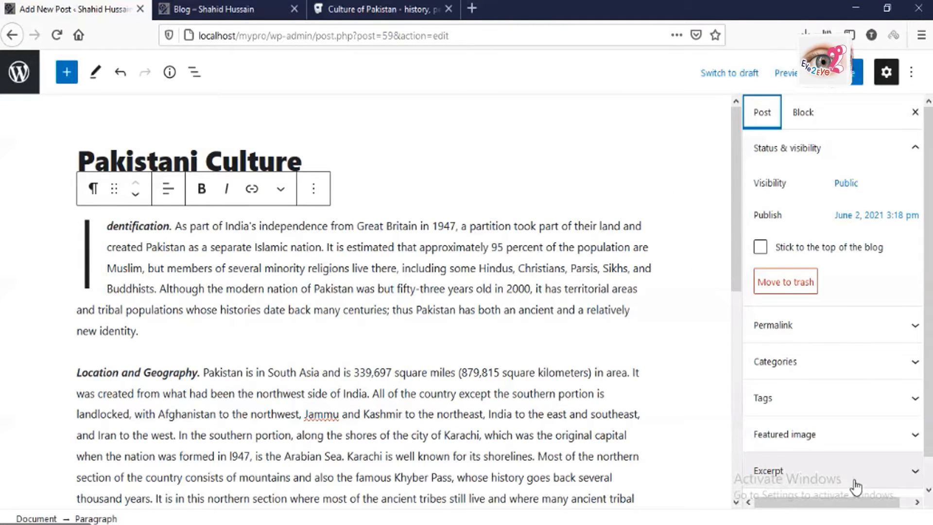
click(244, 13)
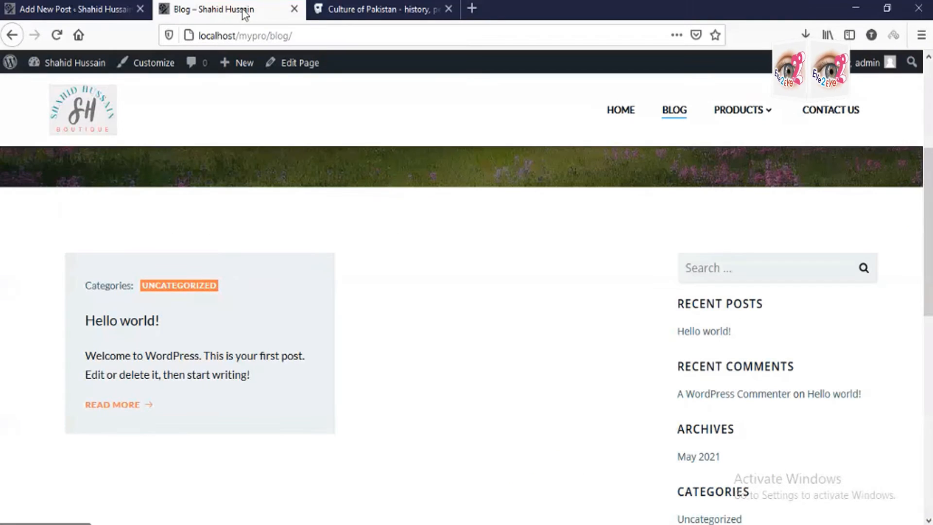
click(102, 10)
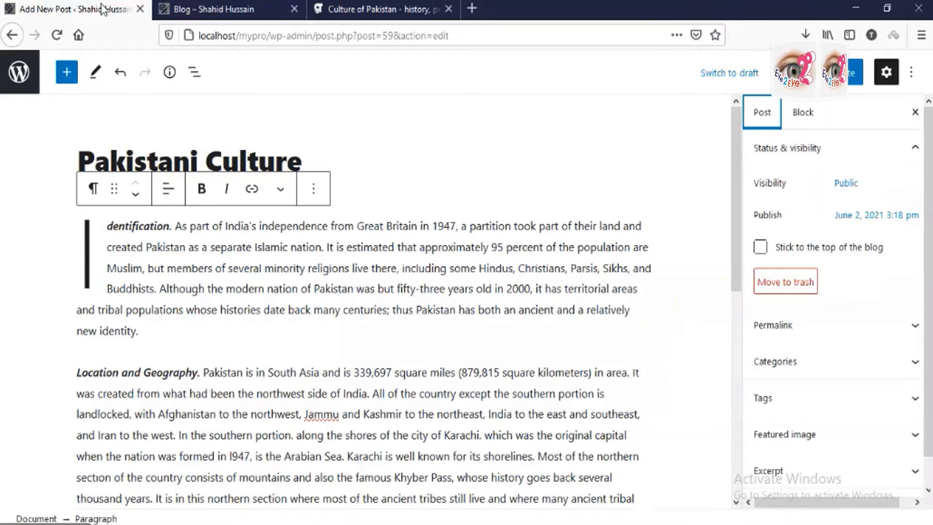
key(ctrl+s)
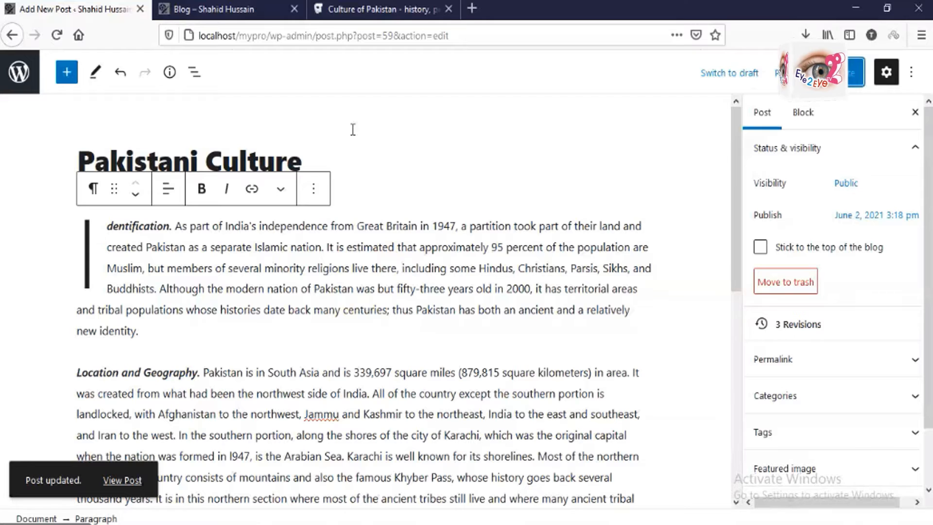
click(232, 10)
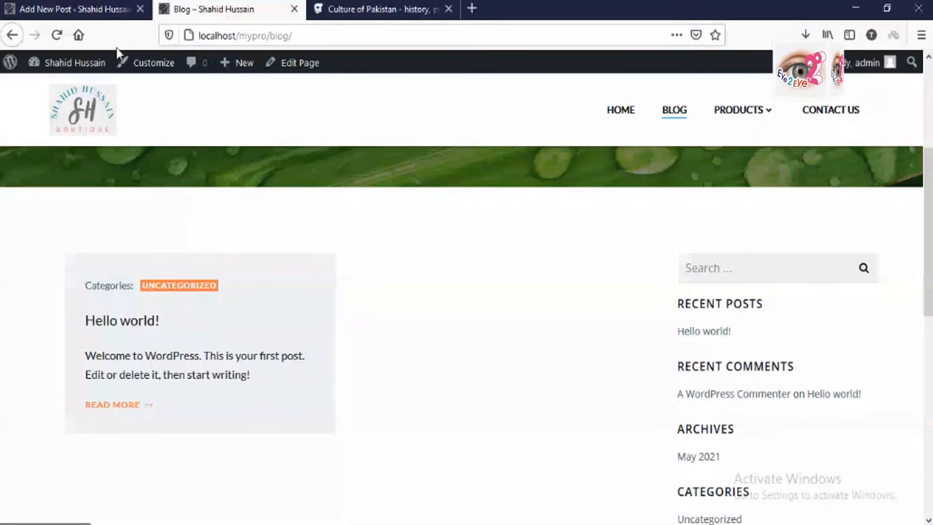
Step: Reload the Blog page and look over the listed posts
click(57, 34)
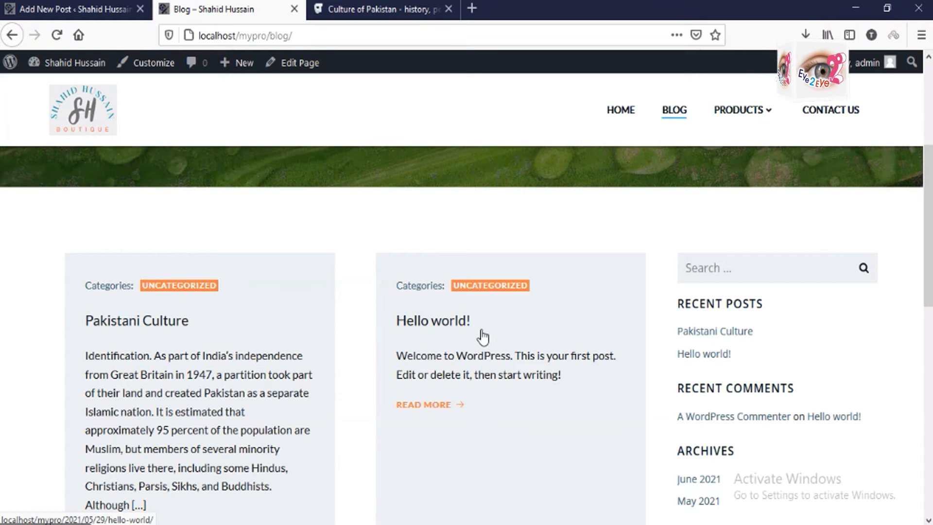
scroll(327, 404, down, 3)
Step: Go to the list of all posts in the dashboard and open the "Pakistani Culture" post for editing
click(20, 74)
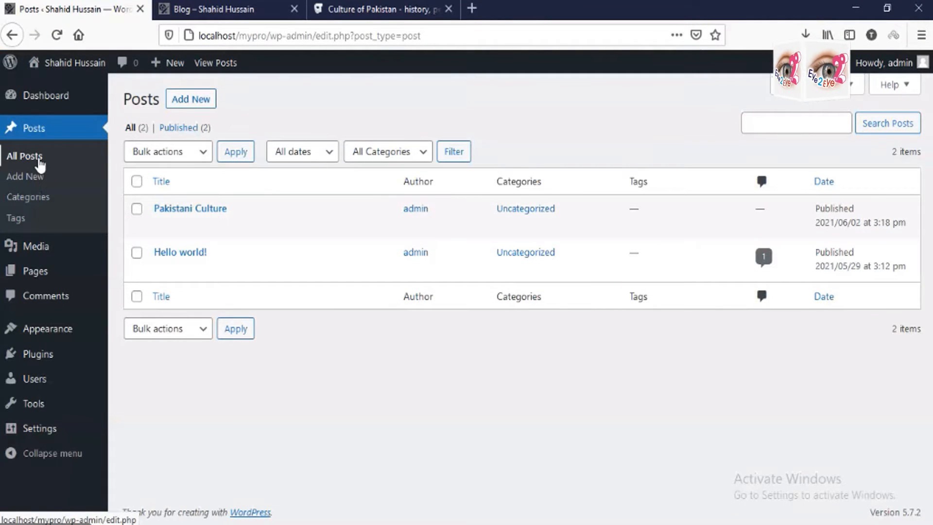
click(38, 165)
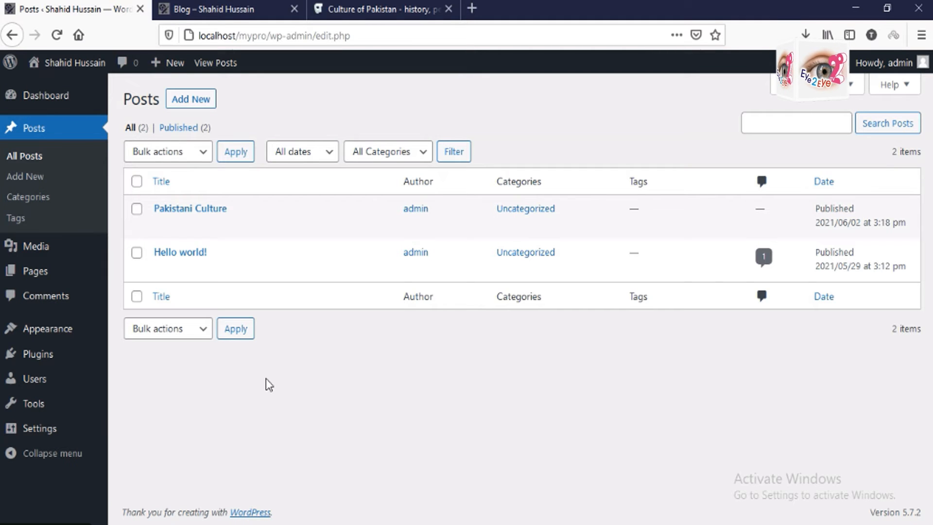
click(247, 9)
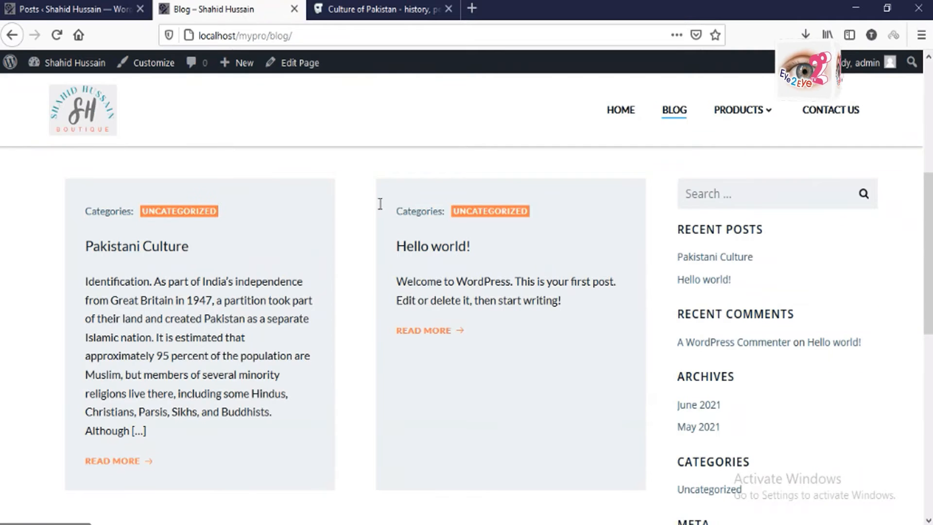
click(130, 9)
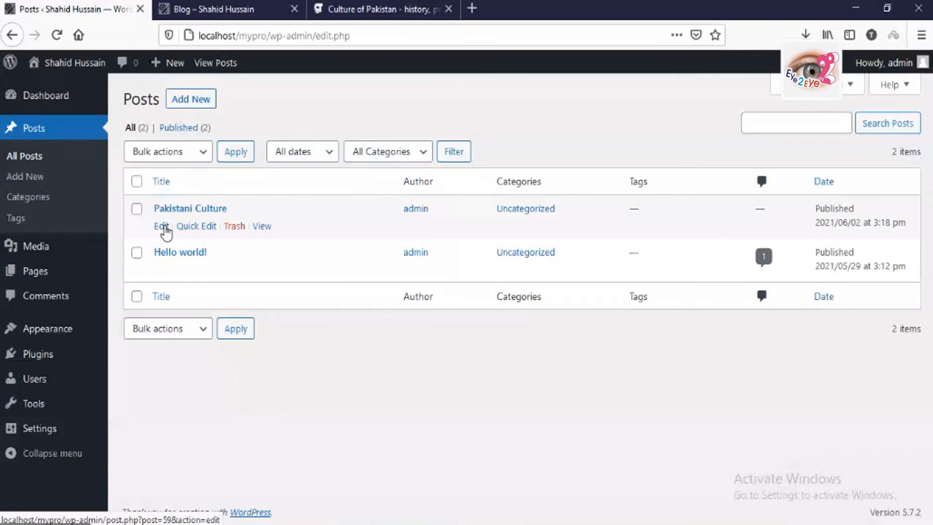
click(163, 226)
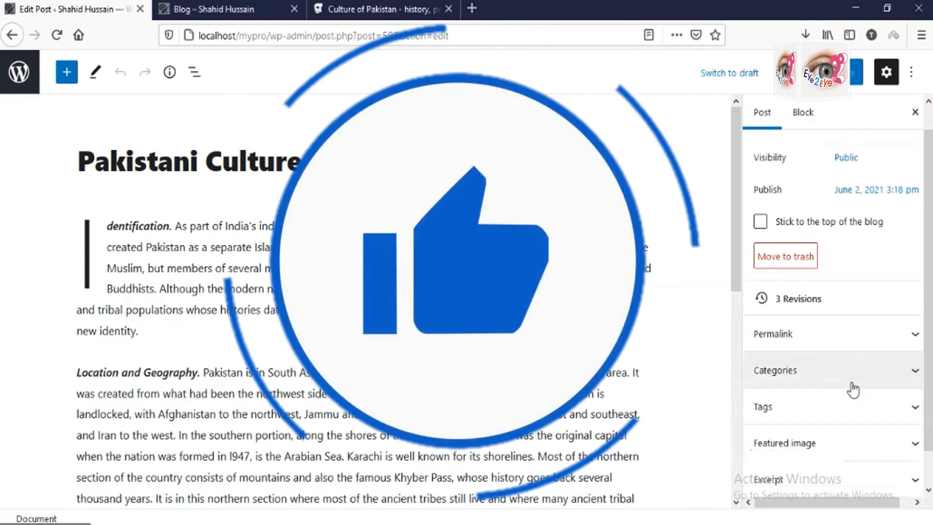
Step: Expand the post's Permalink settings and examine the URL slug in relation to the post title
scroll(913, 315, down, 1)
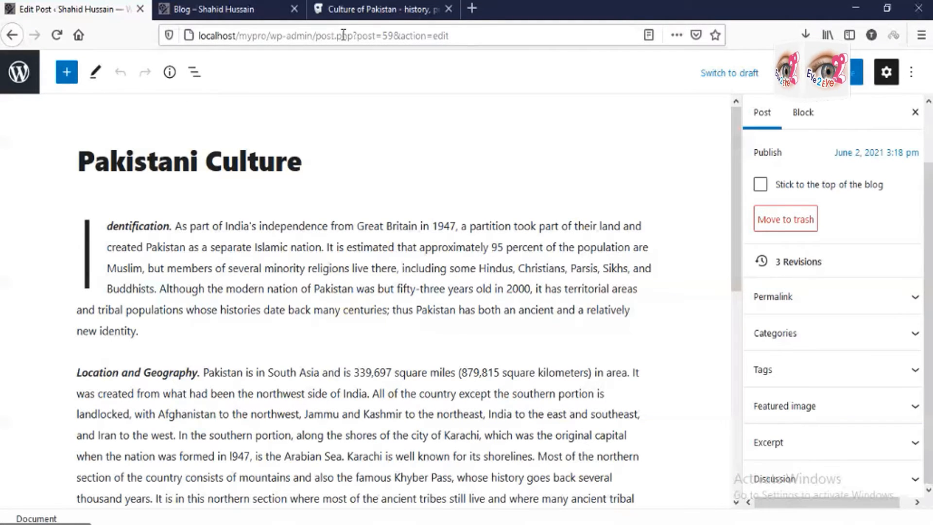
click(792, 298)
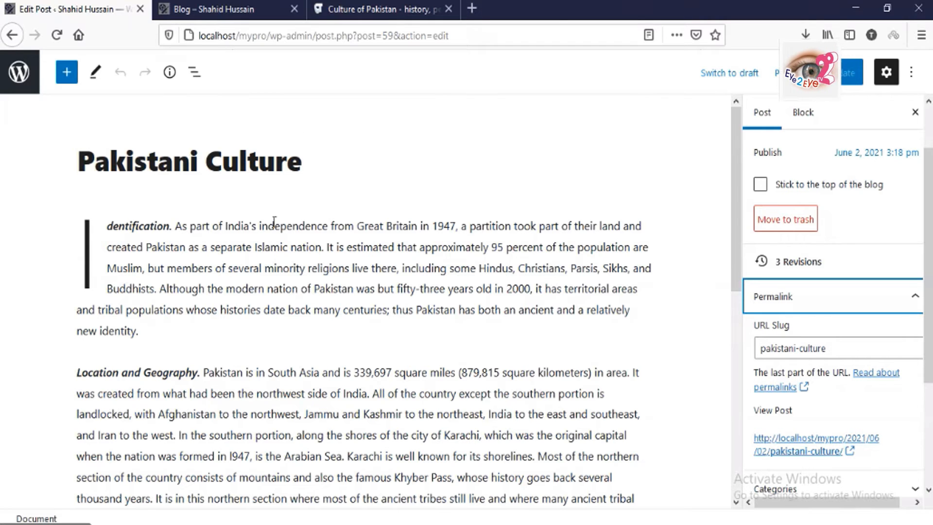
drag(829, 347, 758, 351)
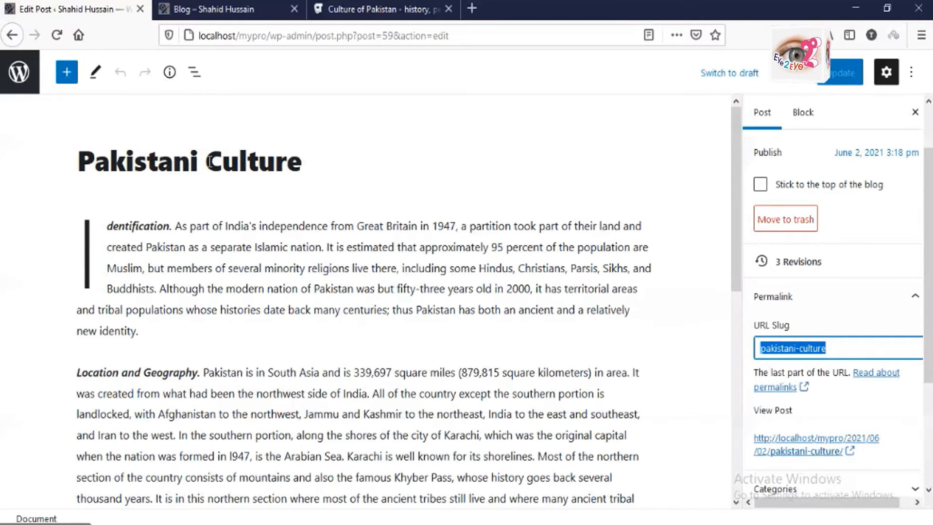
click(838, 348)
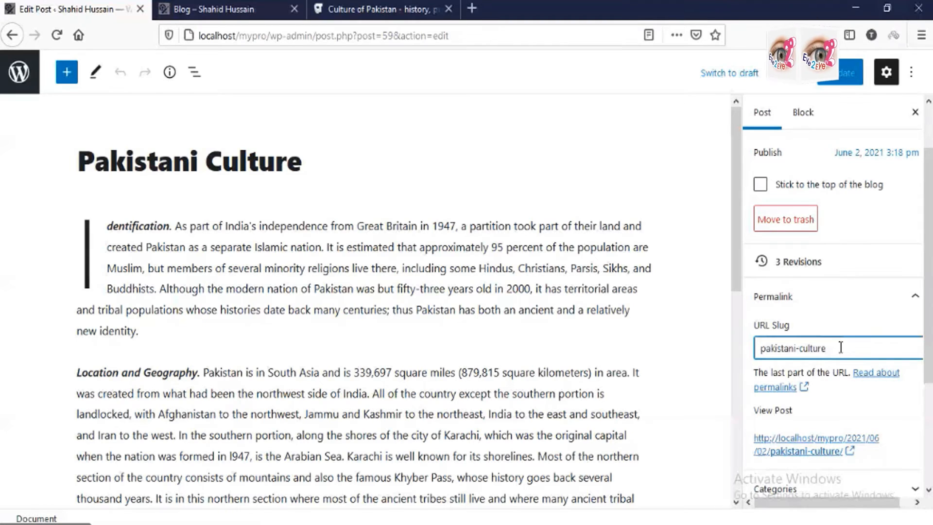
triple_click(841, 347)
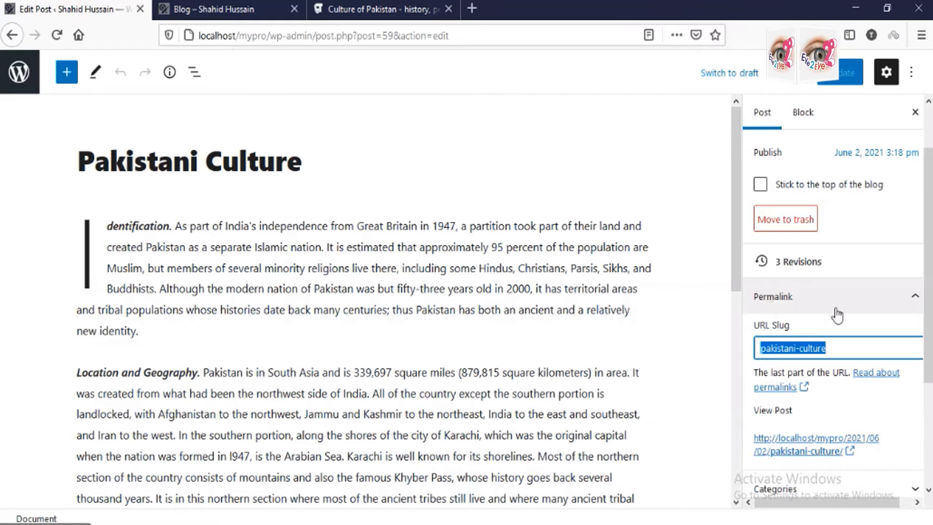
click(838, 348)
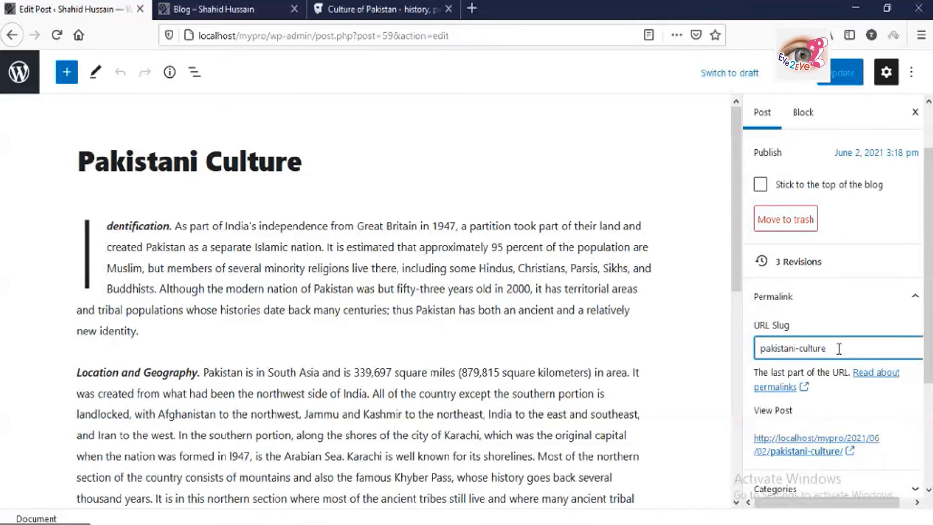
drag(823, 348, 759, 347)
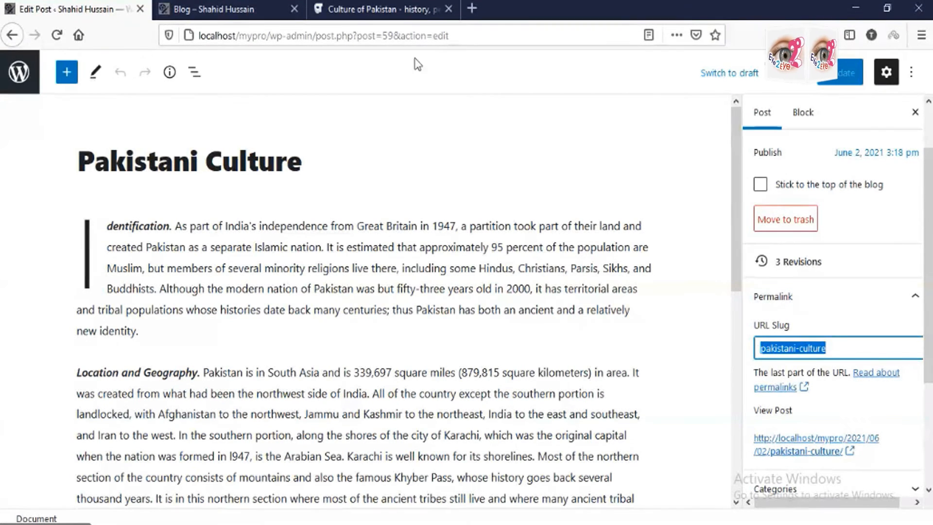
Step: View the "Pakistani Culture" post on the site from the Blog page and examine the date and slug parts of its web address
click(204, 9)
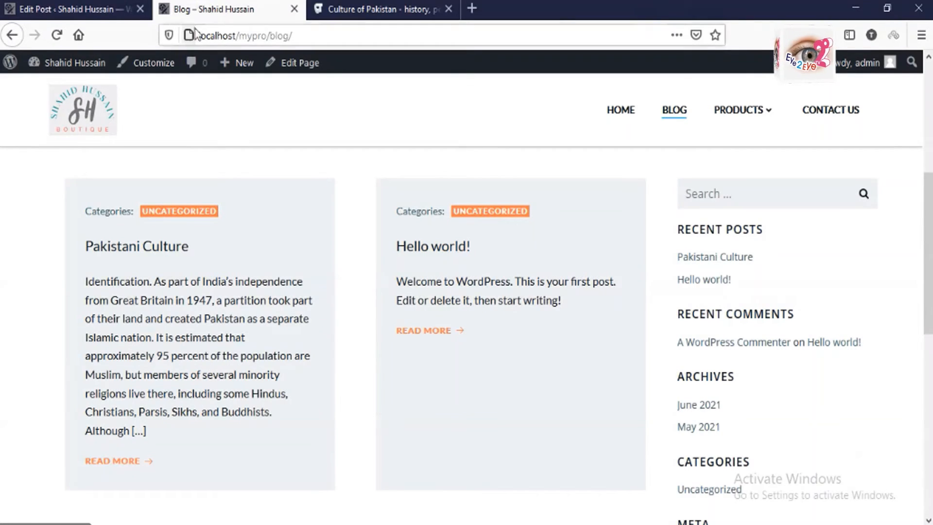
click(154, 256)
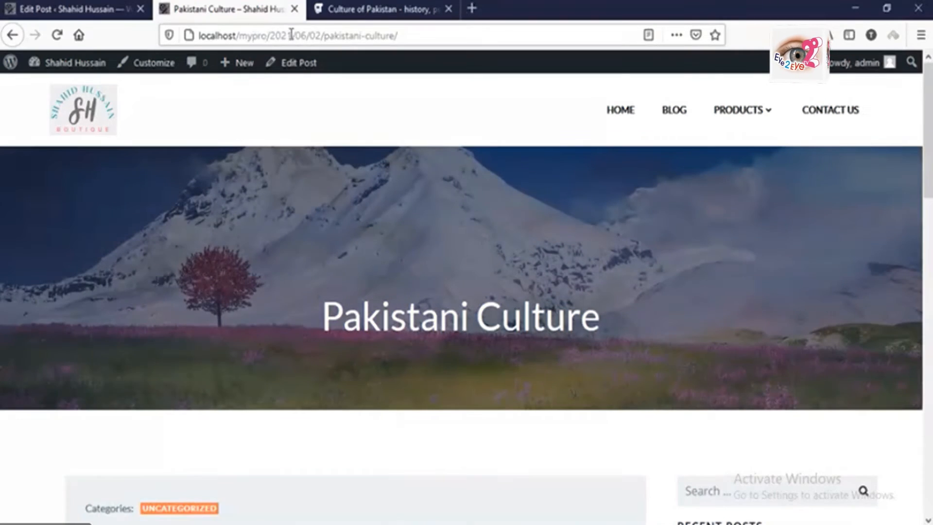
drag(320, 35, 276, 35)
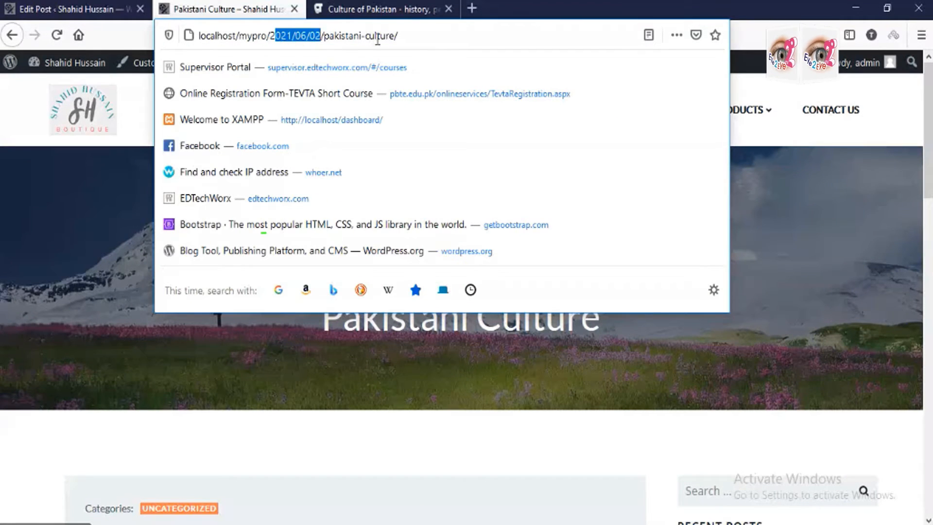
drag(394, 35, 325, 35)
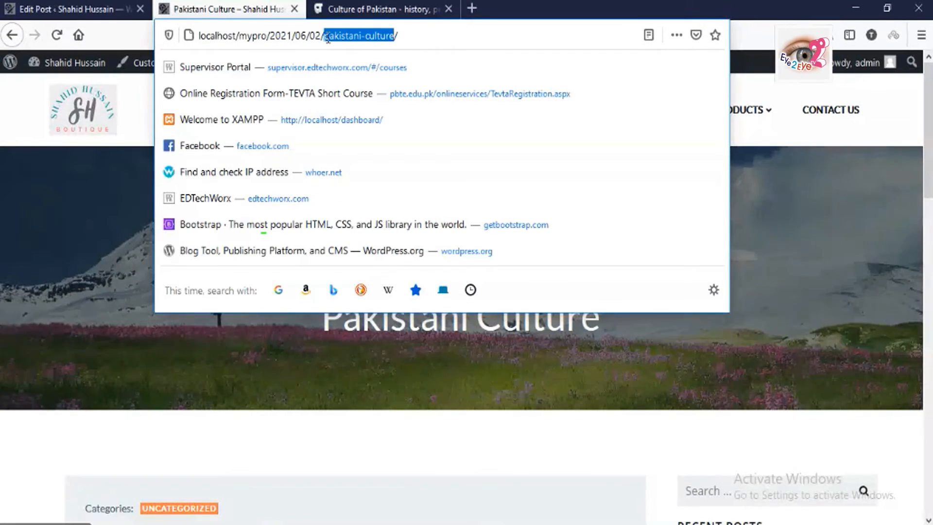
click(395, 35)
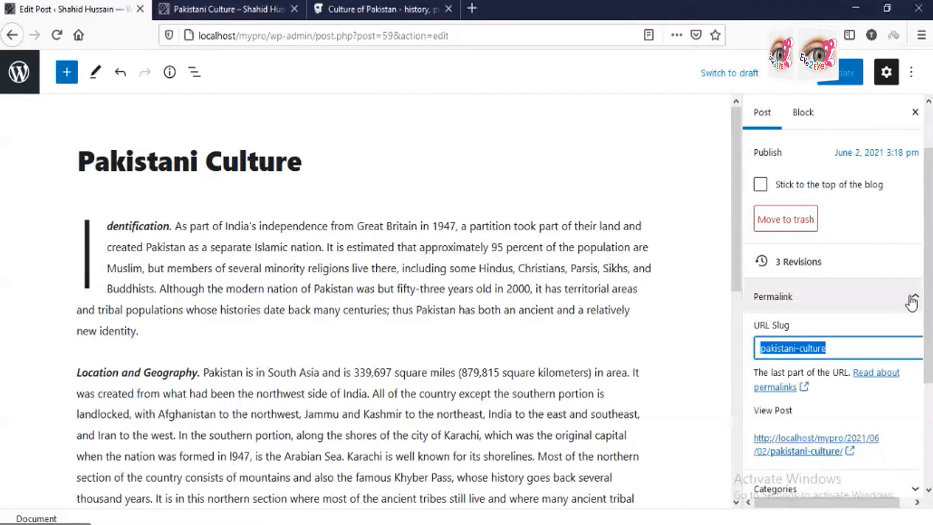
Step: Collapse the Permalink settings and reopen the "Pakistani Culture" post from the posts list to reach its featured image option
click(912, 298)
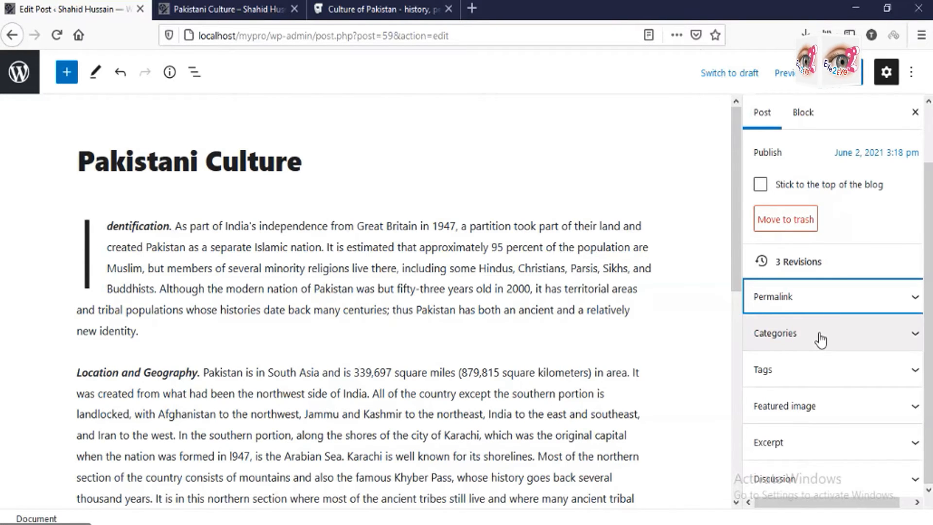
click(18, 72)
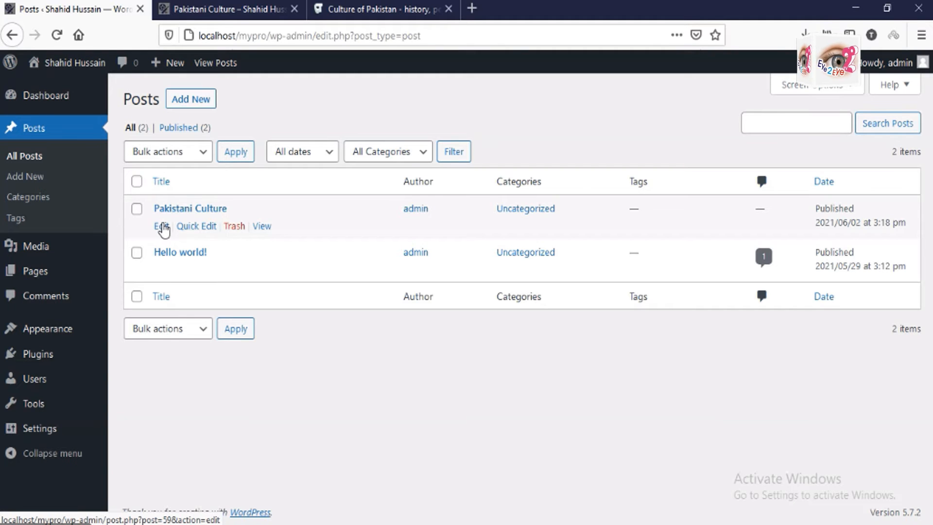
click(163, 227)
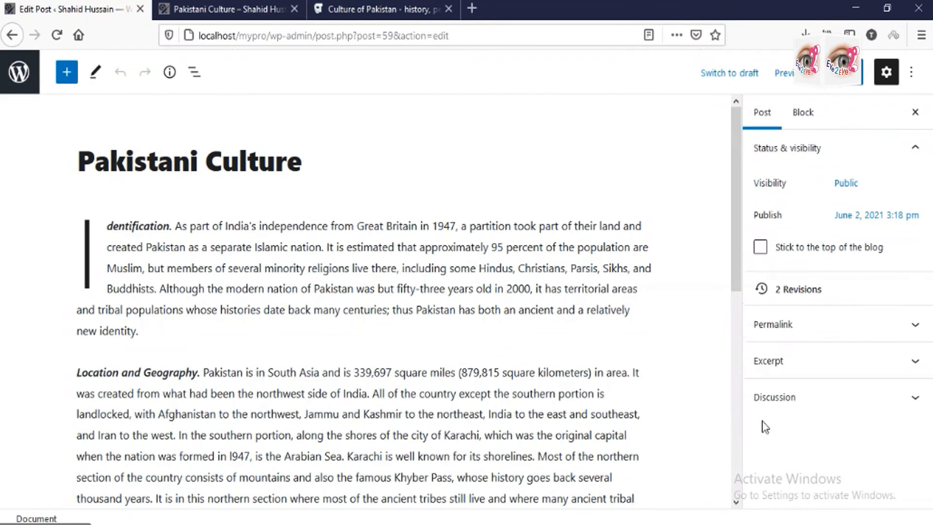
scroll(801, 412, down, 2)
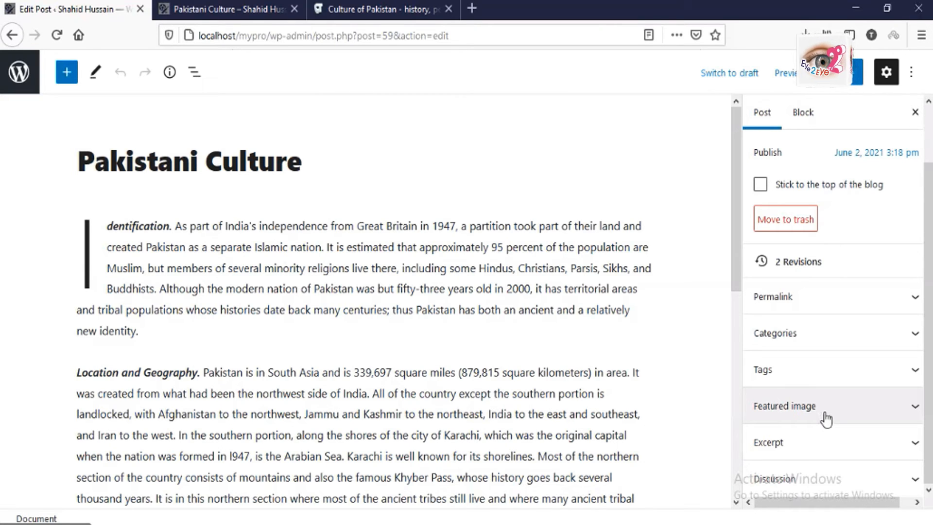
Step: Go back to the Google search for "social activities in pakistan" and browse its image results for a suitable picture
click(405, 5)
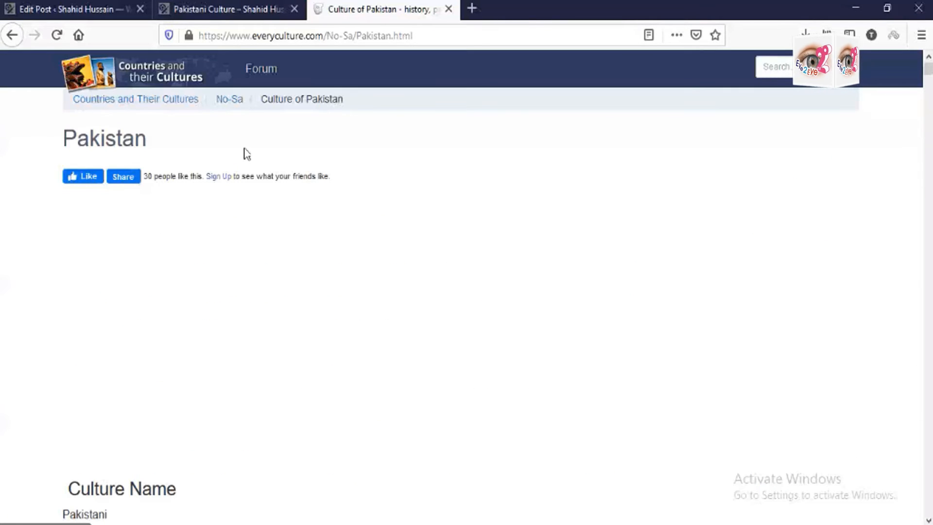
key(alt+Left)
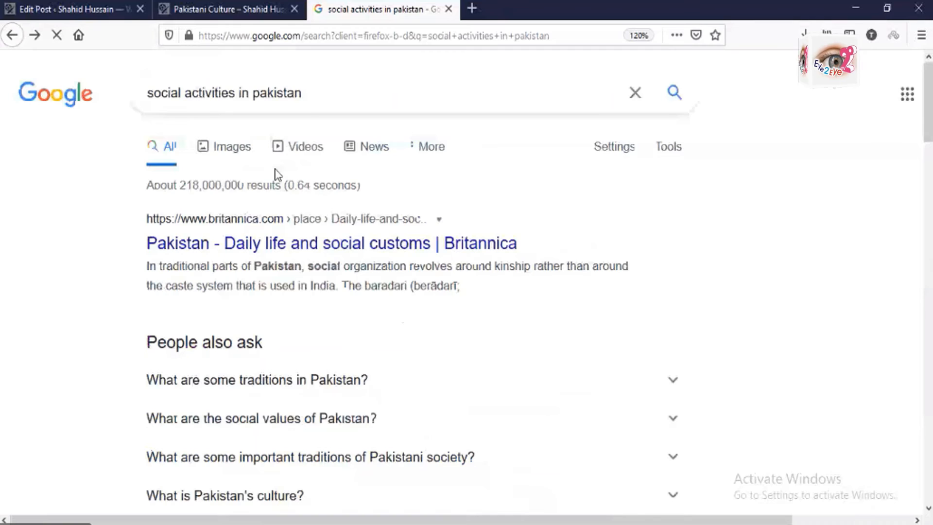
click(229, 150)
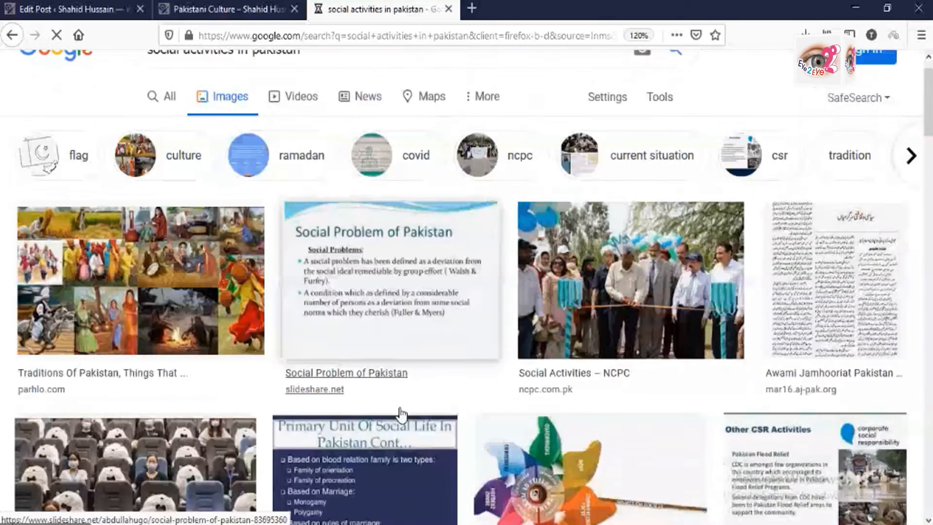
scroll(398, 415, down, 3)
scroll(525, 426, up, 4)
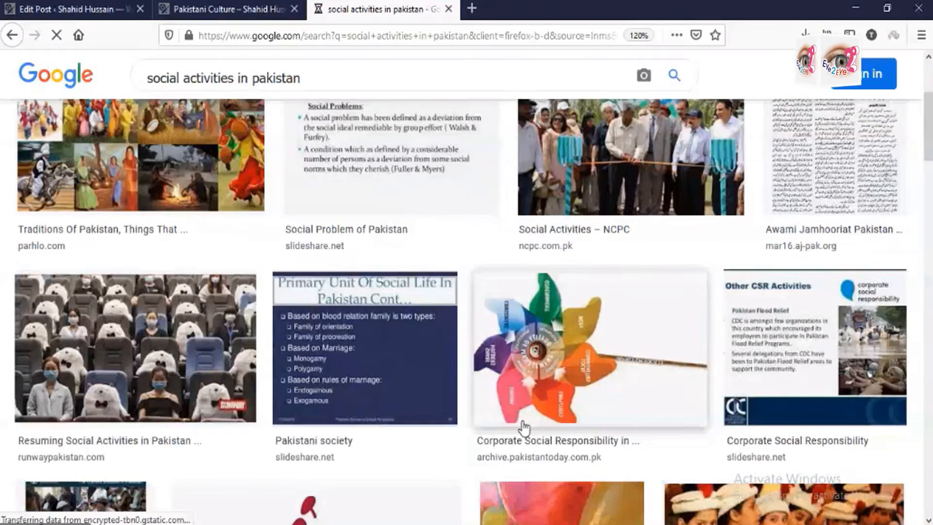
scroll(525, 428, down, 2)
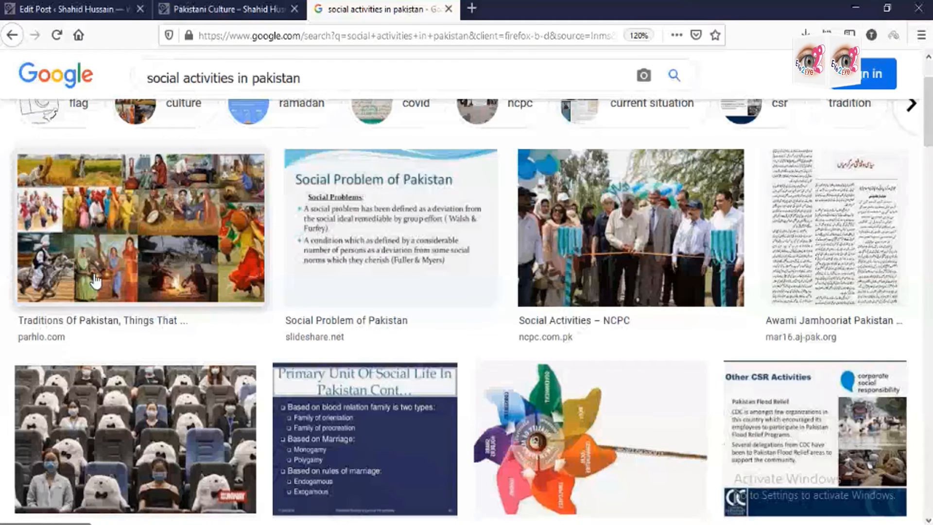
Step: Save the "Traditions Of Pakistan" collage image as a JPEG named "pakistani culture" in the images folder
right_click(159, 235)
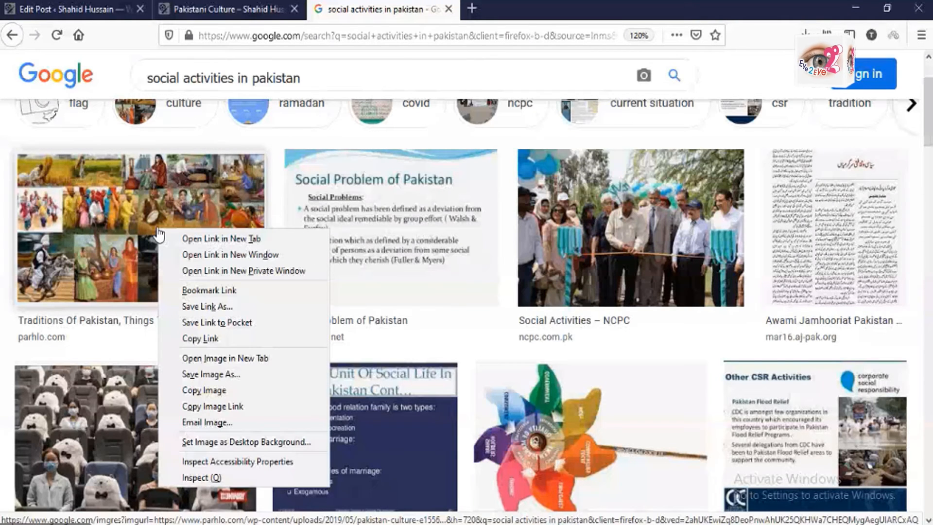
click(228, 389)
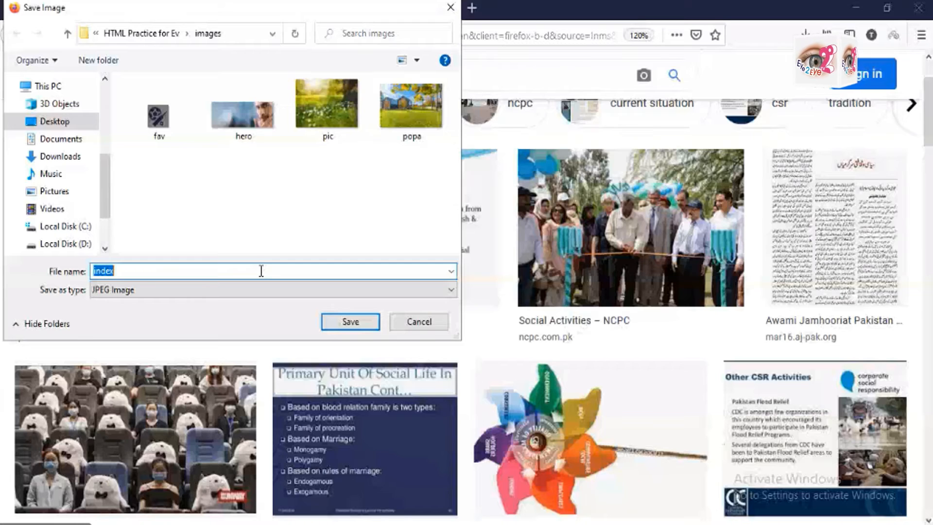
text(pak)
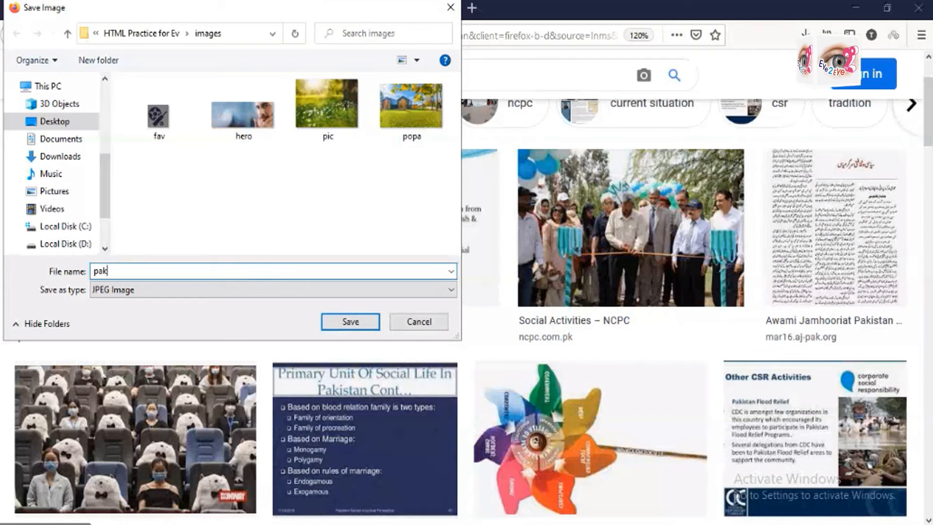
text(istani)
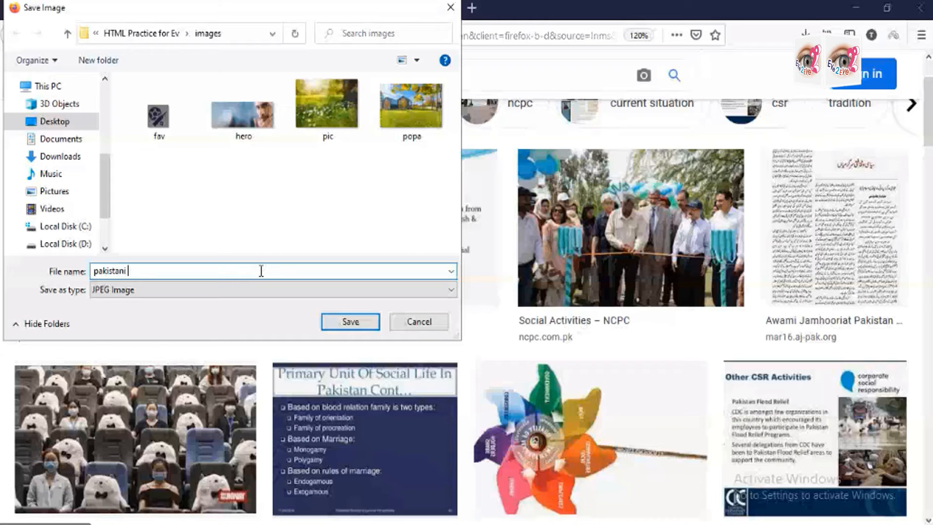
text(culture)
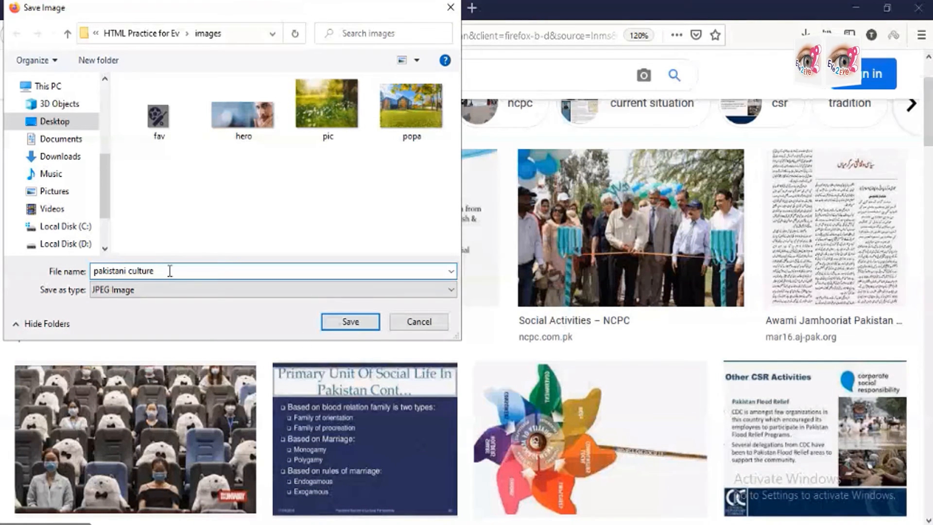
click(346, 325)
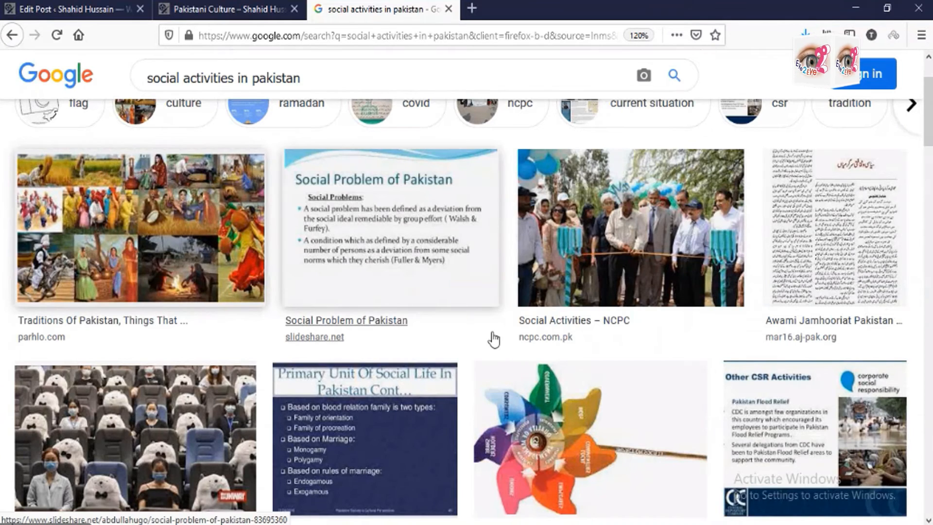
Step: Return to the "Pakistani Culture" post editor and open the featured image selection from the post settings
click(124, 8)
drag(112, 226, 266, 256)
click(319, 267)
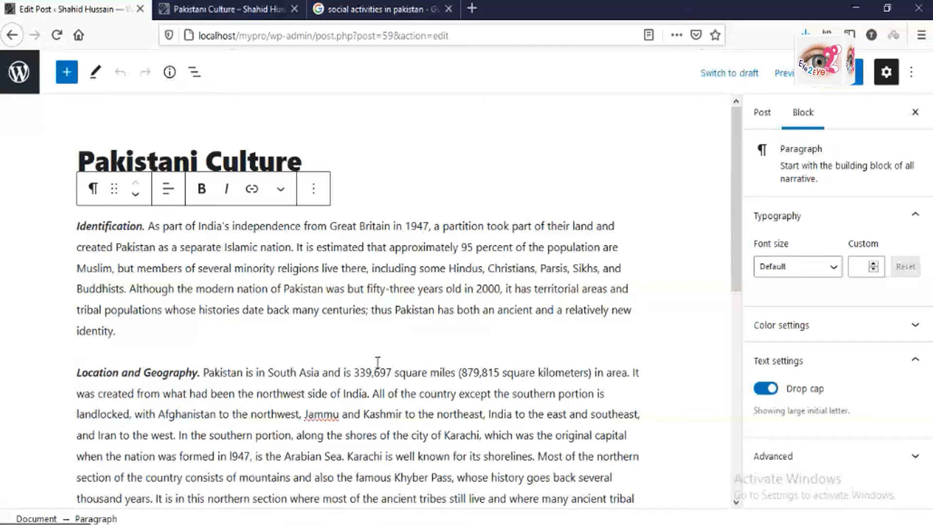
click(769, 117)
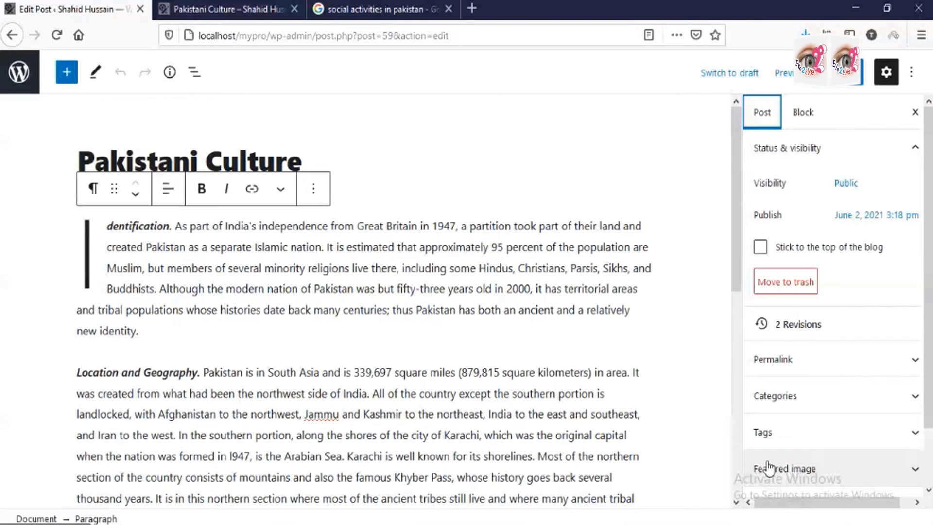
scroll(767, 466, down, 2)
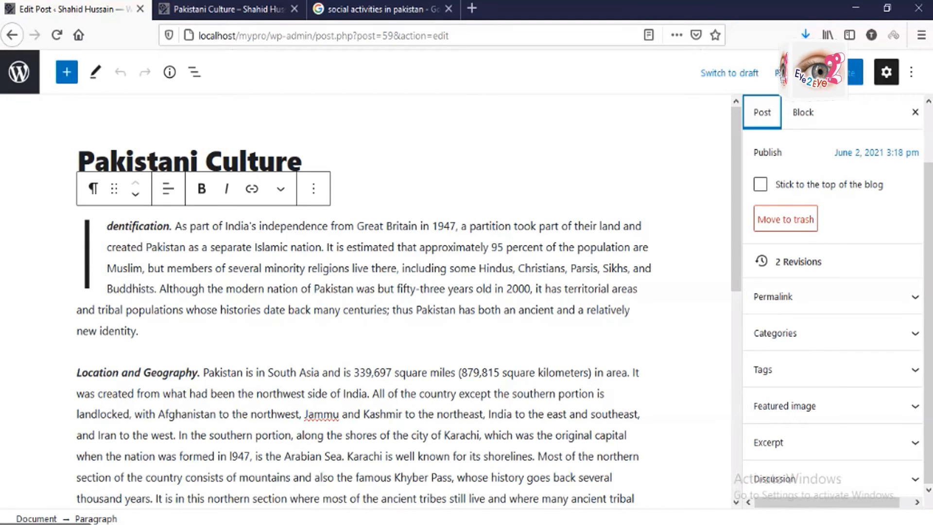
click(820, 414)
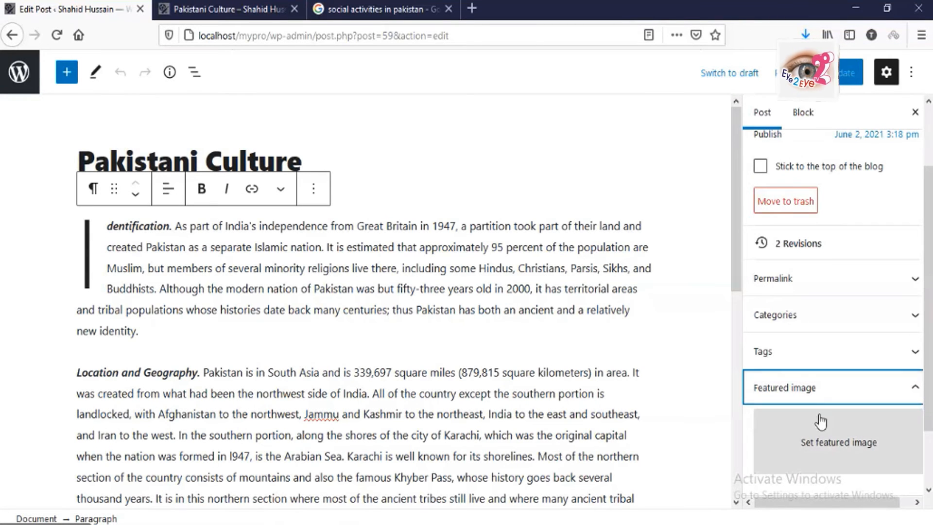
click(831, 452)
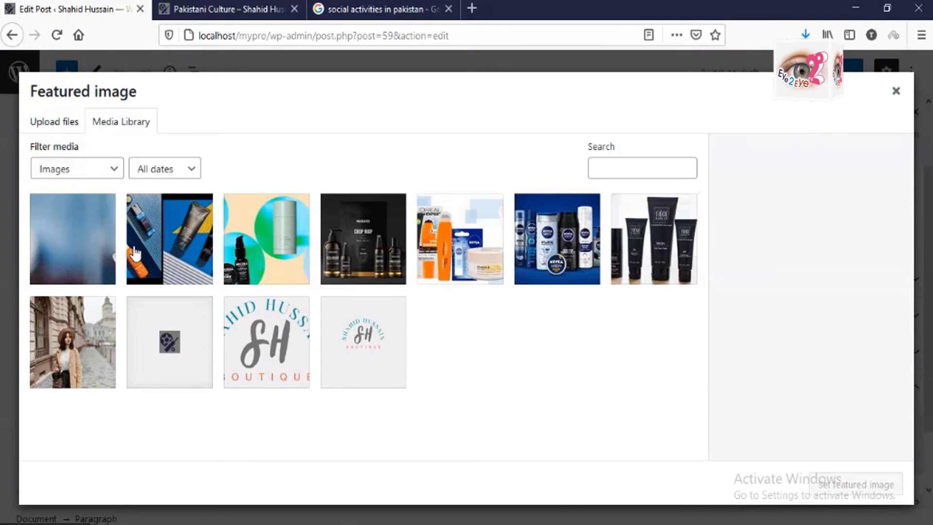
Step: Switch the featured image selection to uploading files and open the file chooser
click(47, 124)
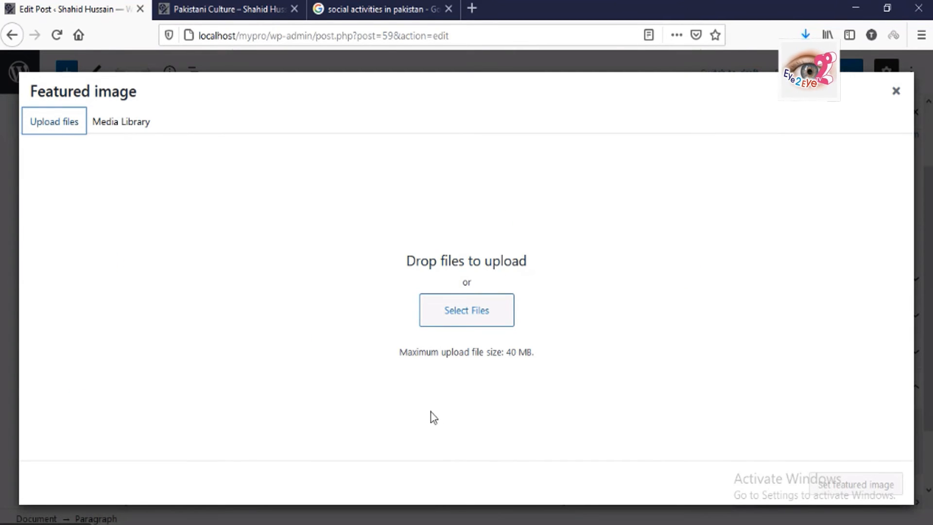
click(138, 125)
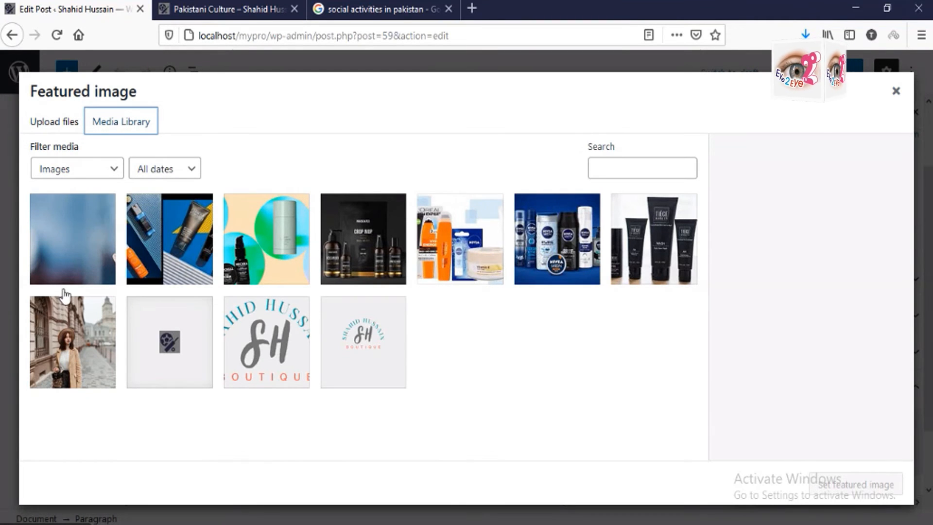
click(53, 127)
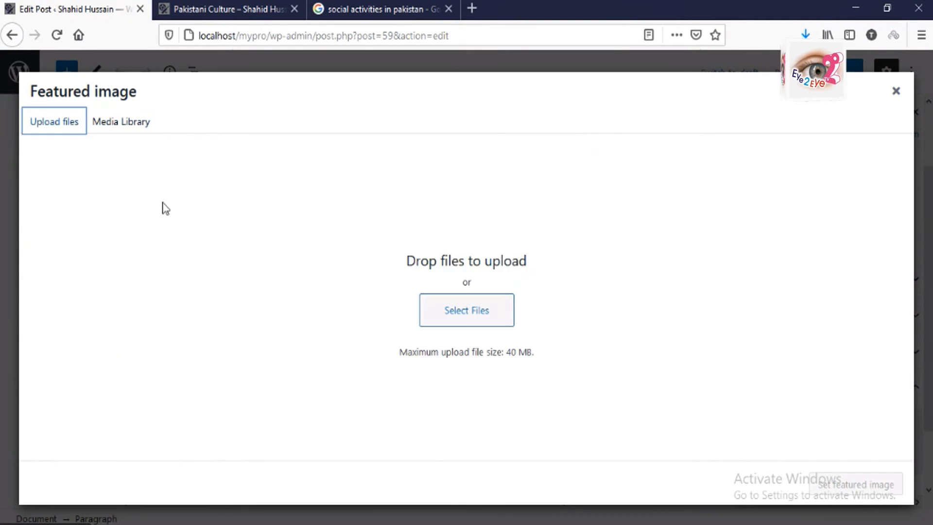
click(460, 318)
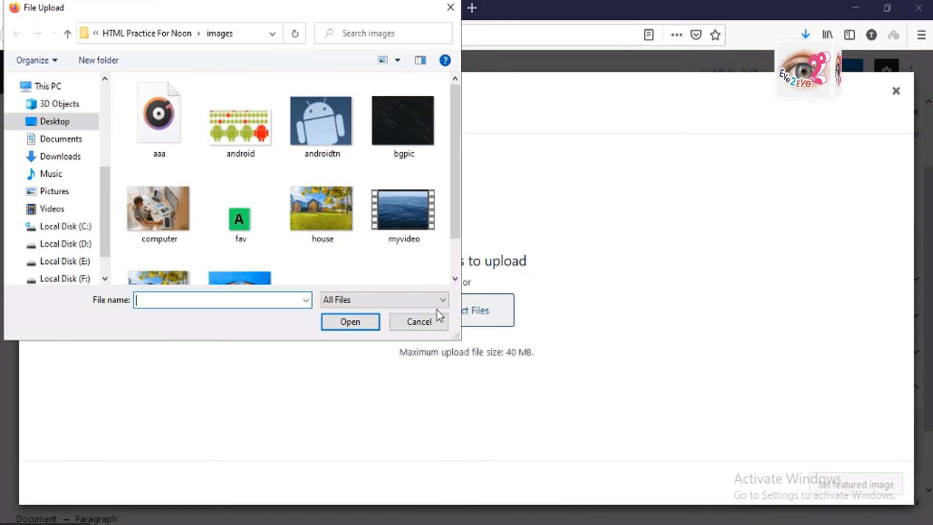
Step: Upload the "pakistani culture" picture from the images folder inside "HTML Practice for Ev"
scroll(316, 281, down, 1)
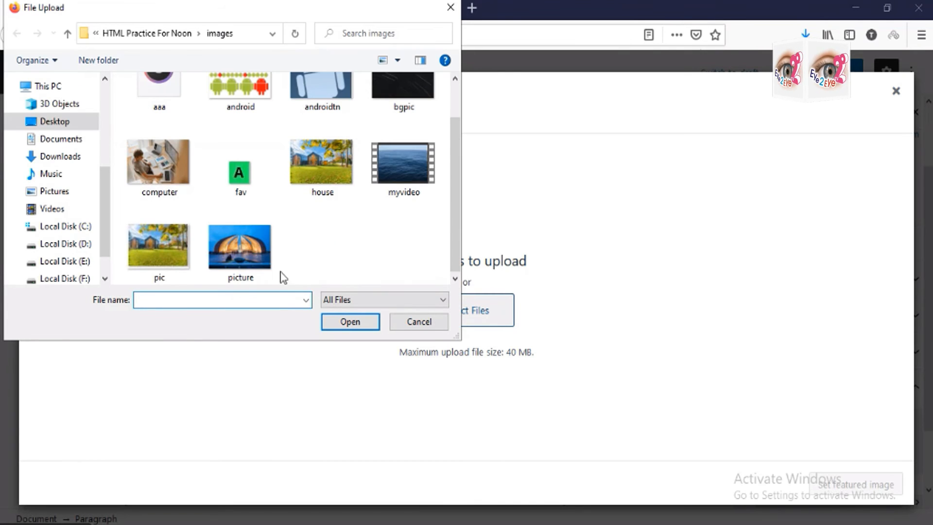
scroll(247, 253, up, 1)
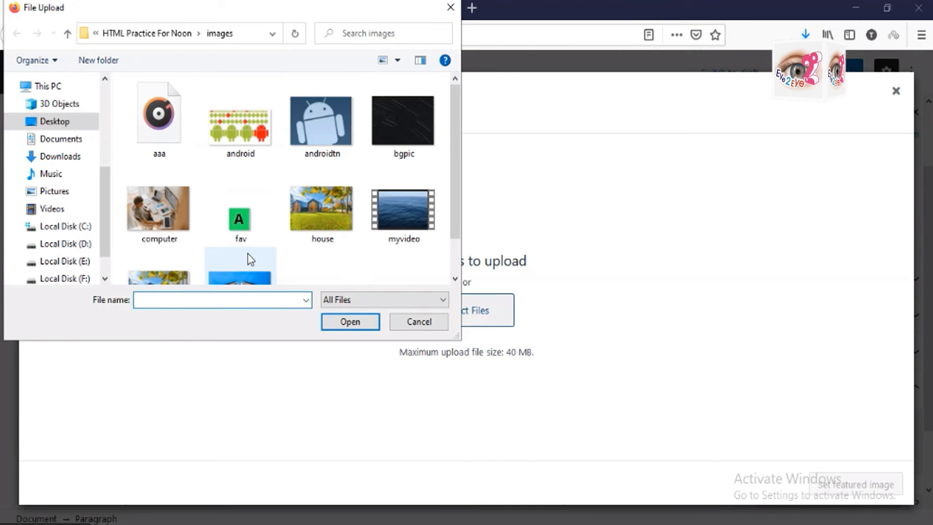
click(68, 34)
click(68, 34)
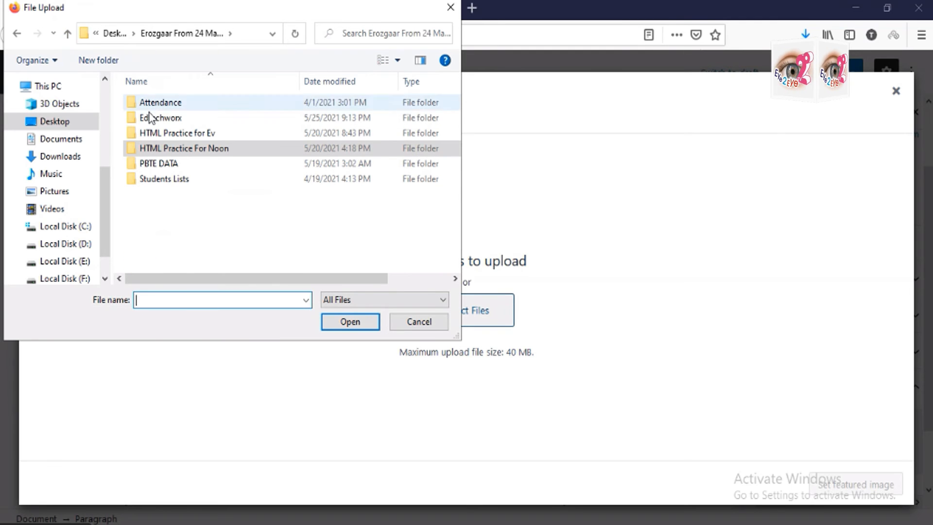
double_click(167, 133)
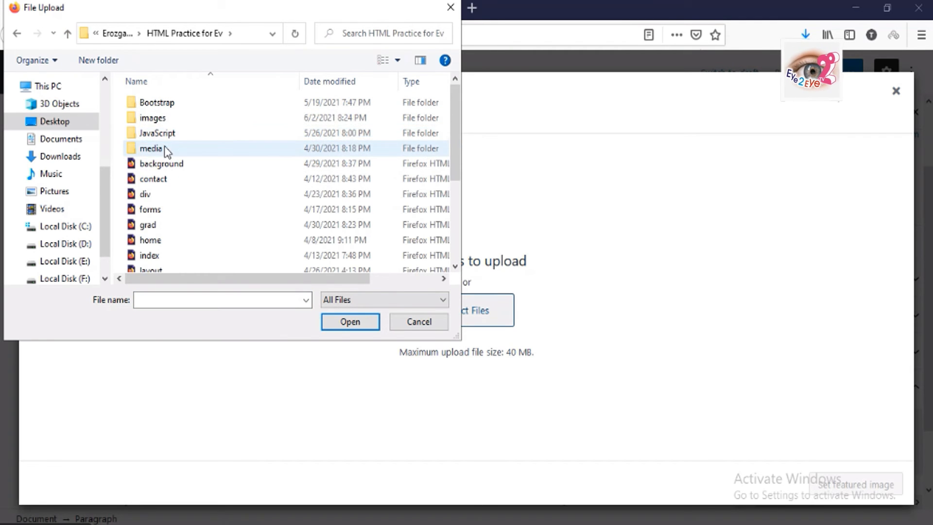
click(159, 118)
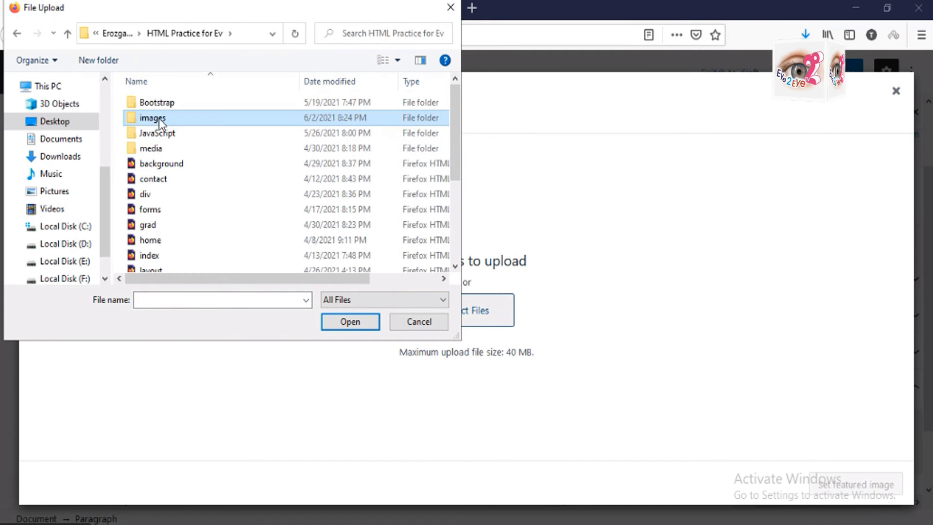
double_click(158, 118)
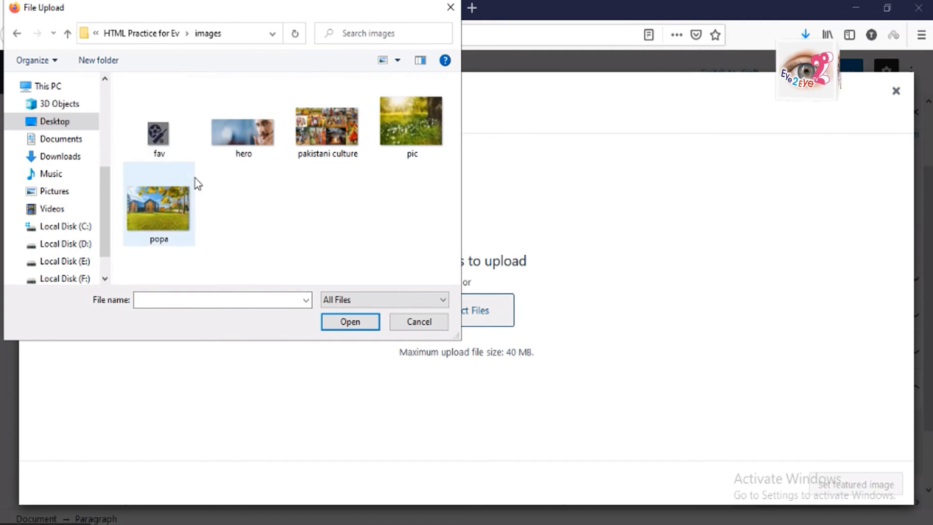
click(318, 152)
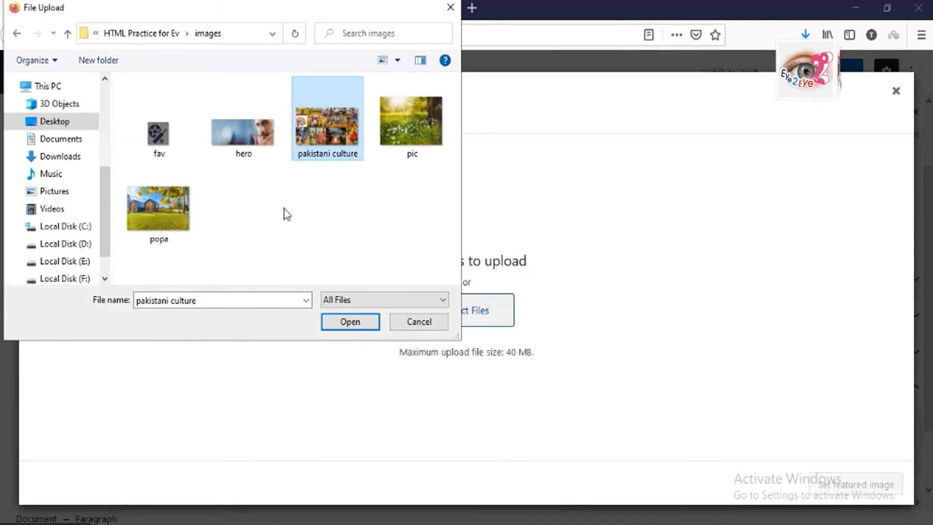
click(340, 325)
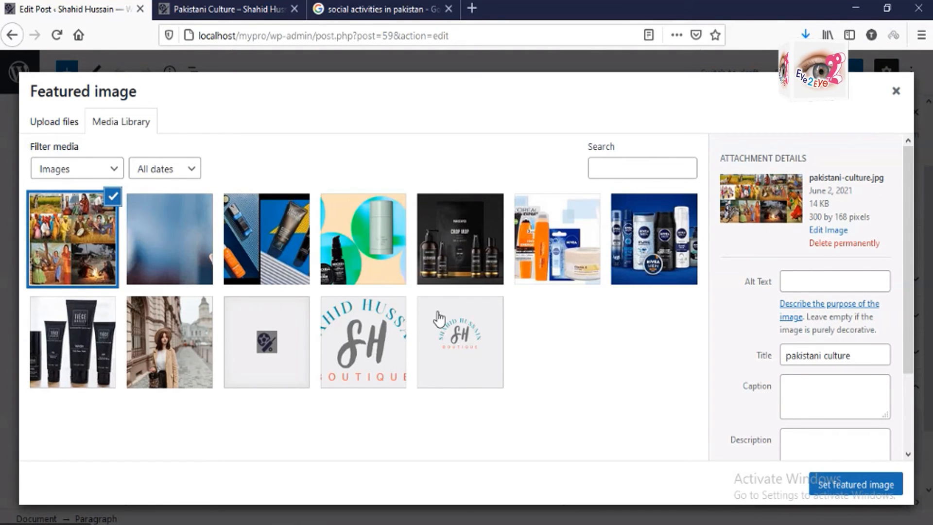
Step: Enter "Pakistani culture, best culture in the South Asia" as the uploaded image's alt text
click(847, 281)
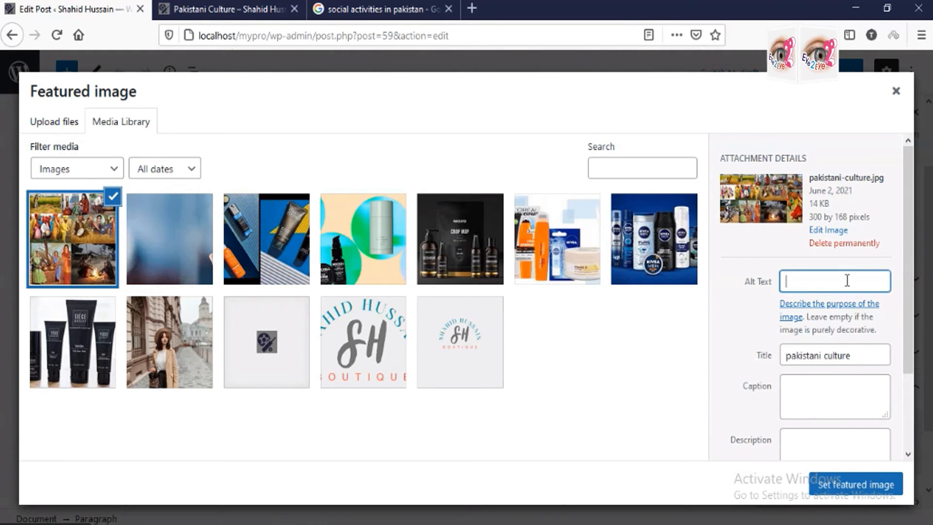
text(P)
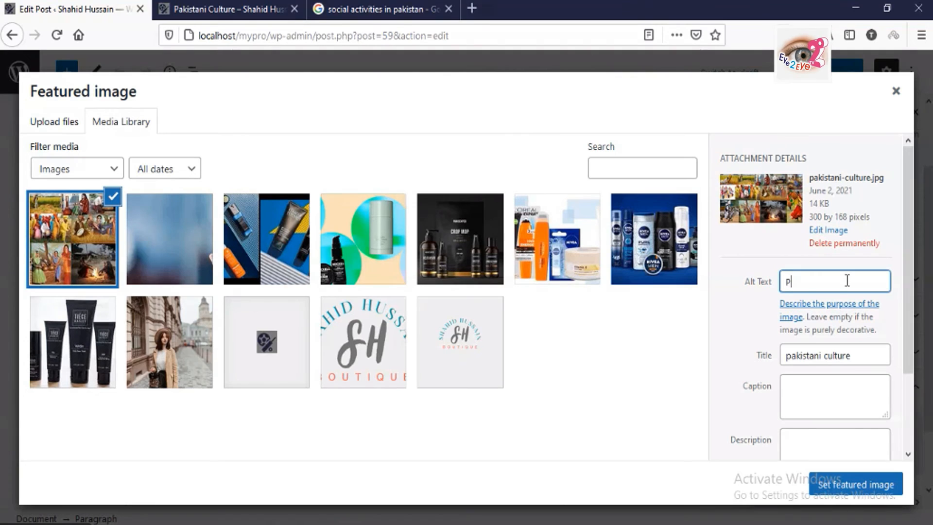
text(akistani )
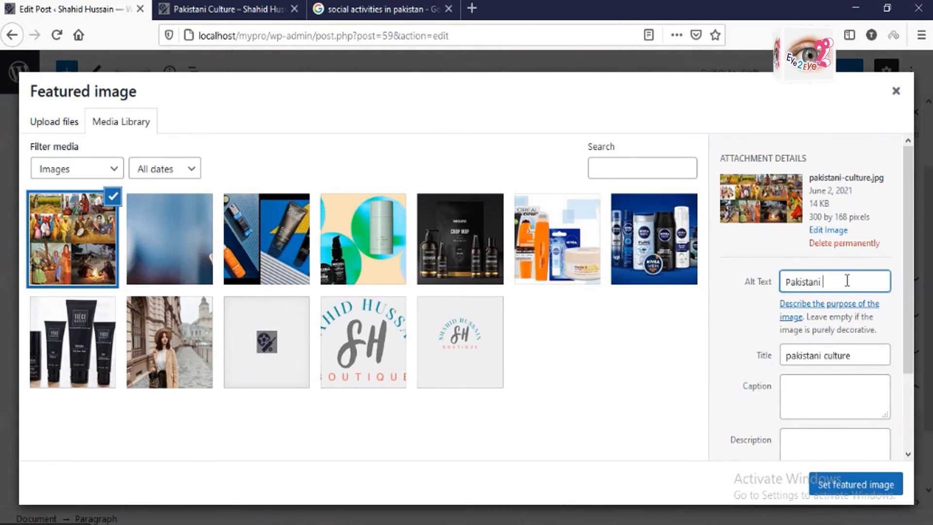
text(culture)
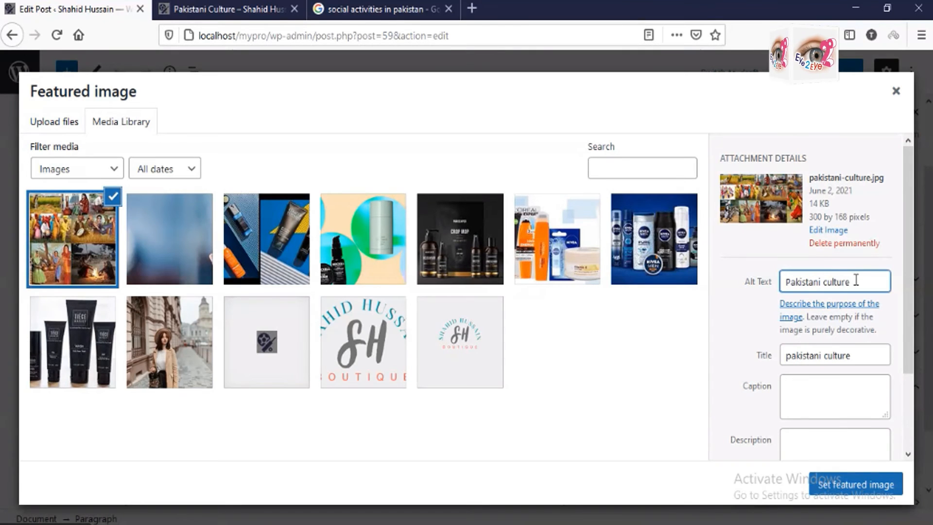
text(,)
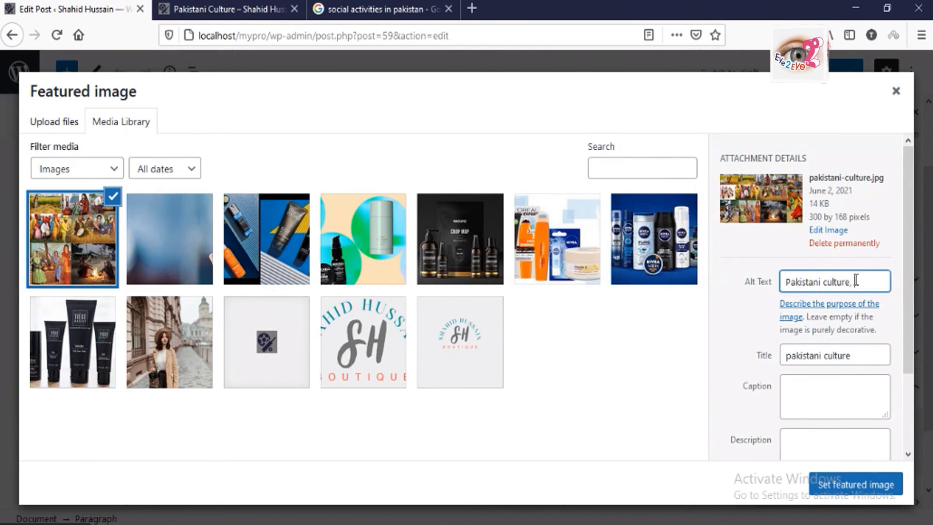
text( bes)
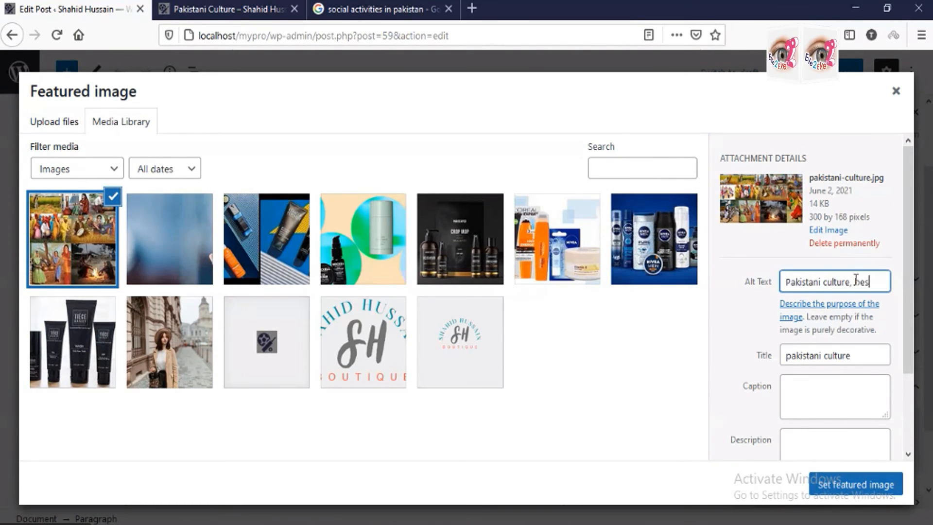
text(t )
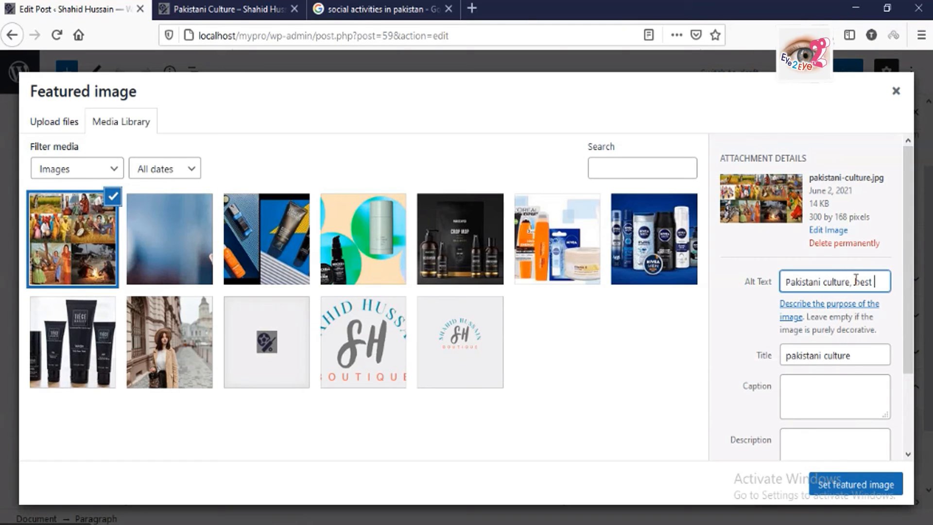
text(cul)
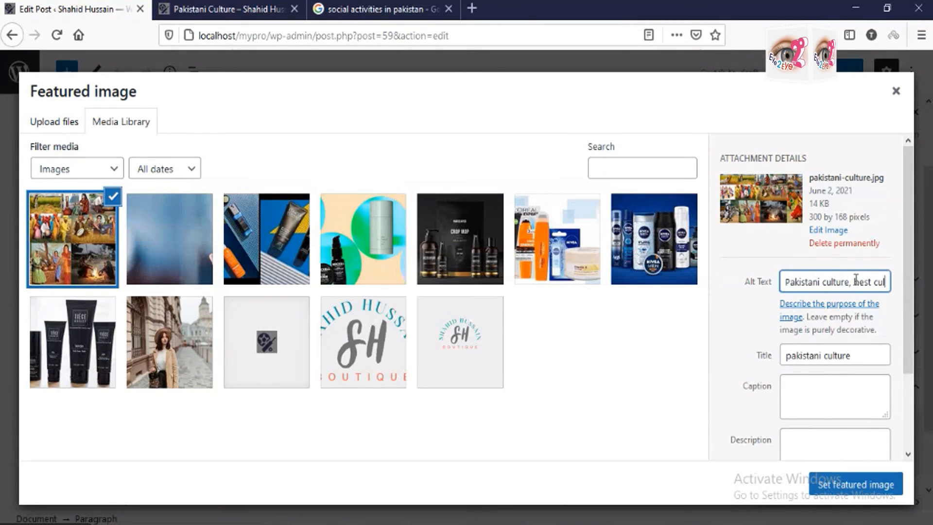
text(ture in the worl)
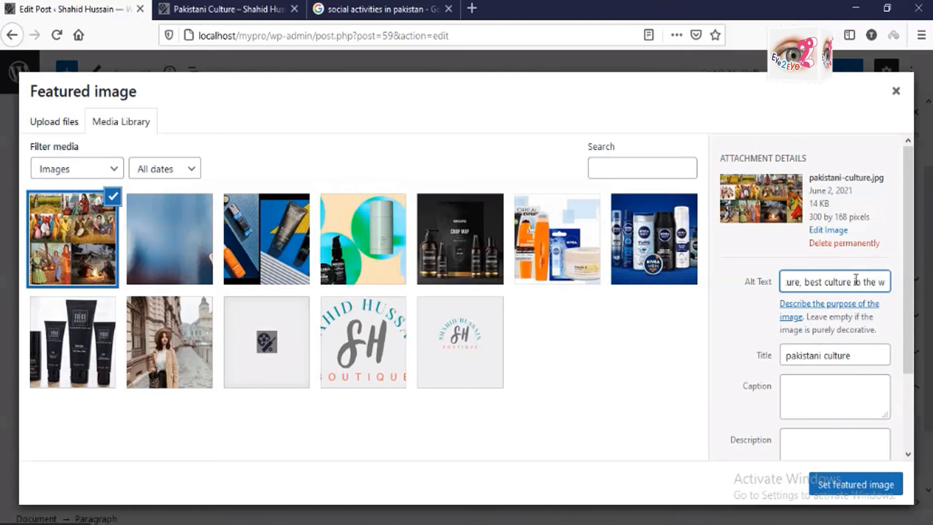
key(BackSpace)
key(BackSpace)
key(BackSpace)
key(BackSpace)
text(Sout)
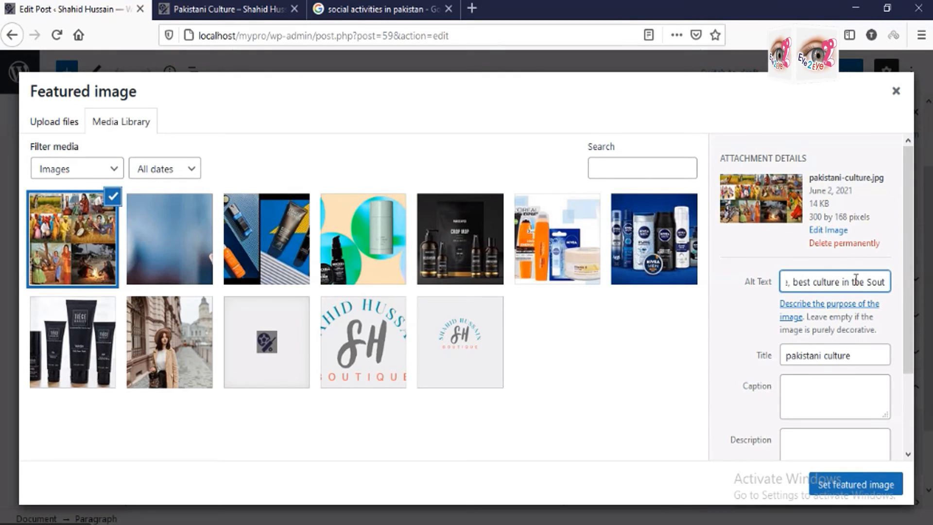
text(h Asia)
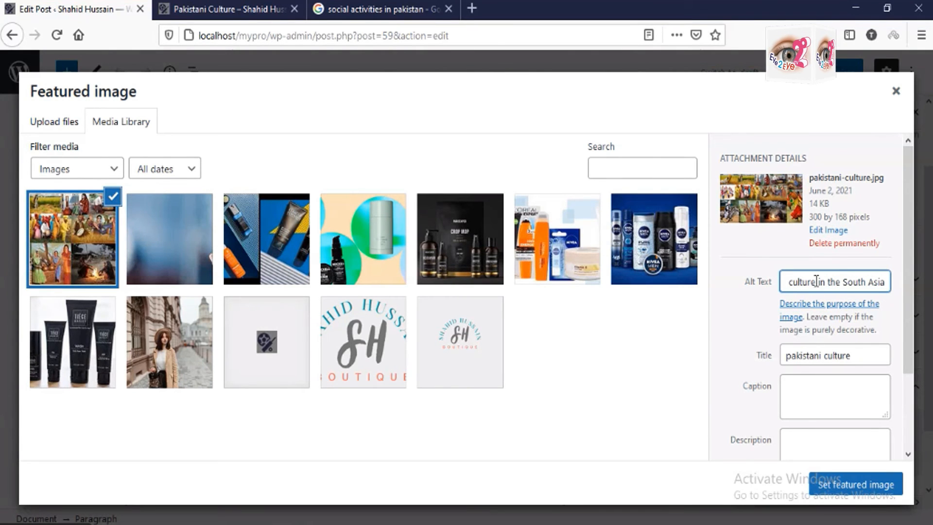
Step: Copy the alt text and review the image's Title, Caption and Description fields
drag(885, 282, 768, 285)
key(ctrl+c)
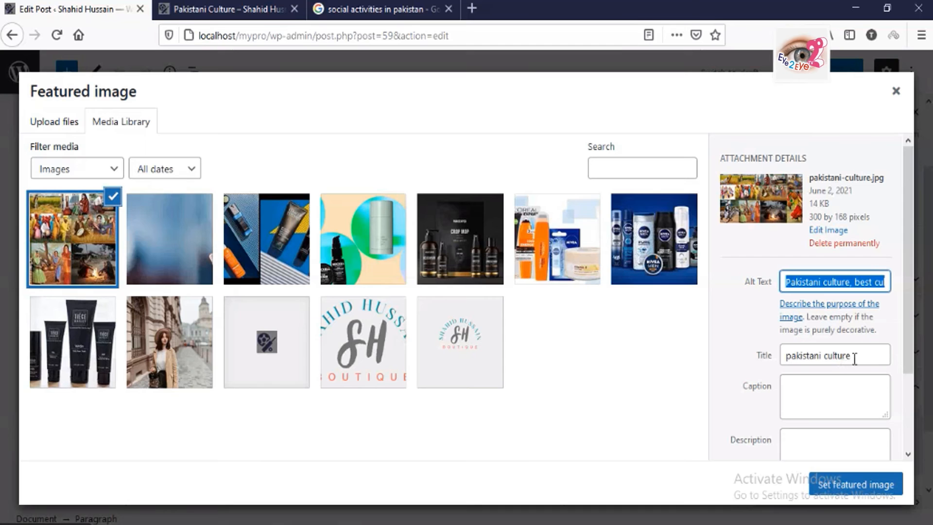
drag(854, 358, 772, 360)
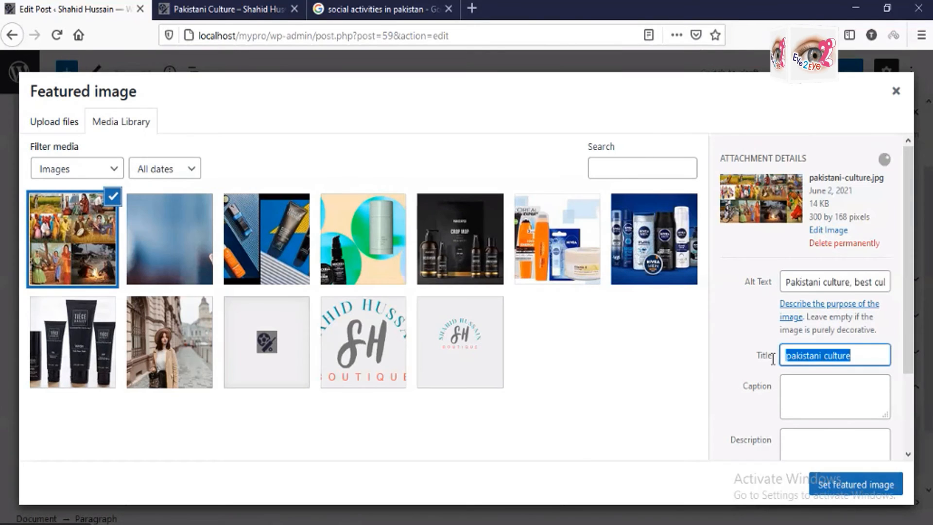
click(855, 358)
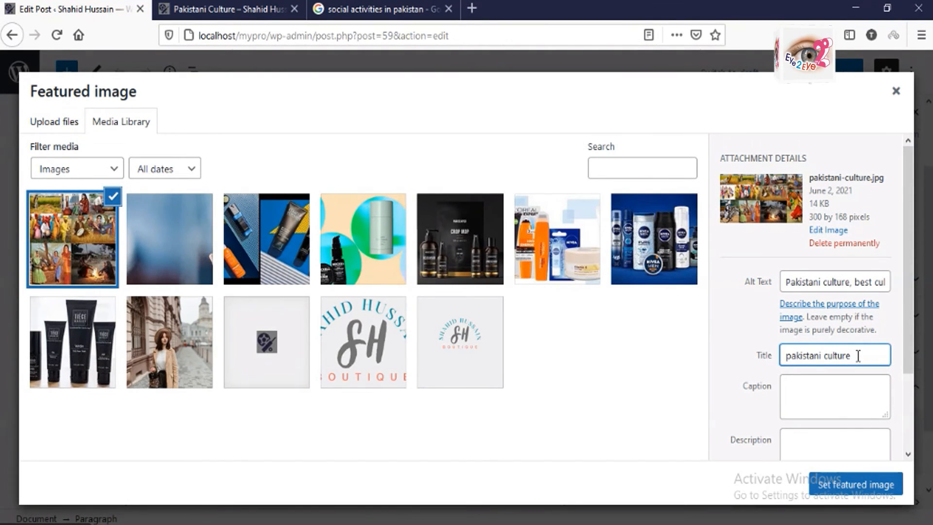
drag(858, 356, 779, 356)
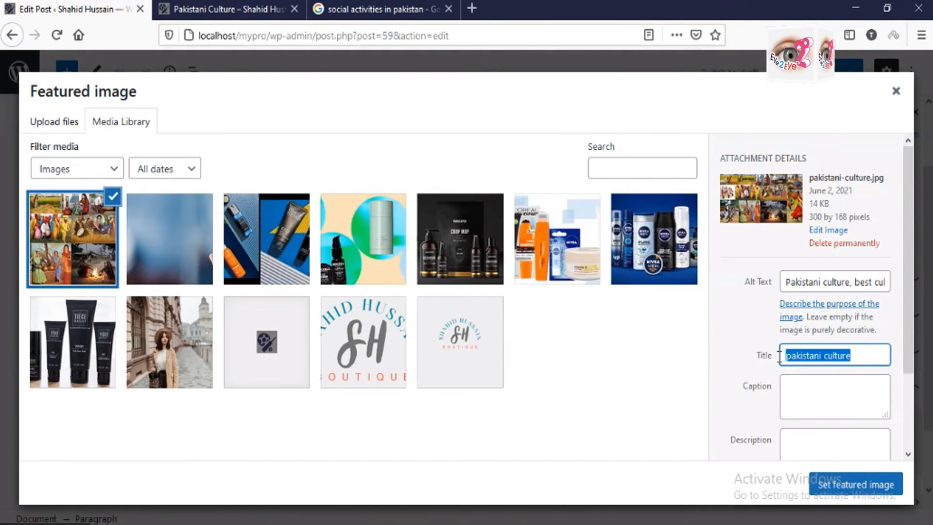
click(813, 397)
drag(905, 332, 902, 403)
click(821, 305)
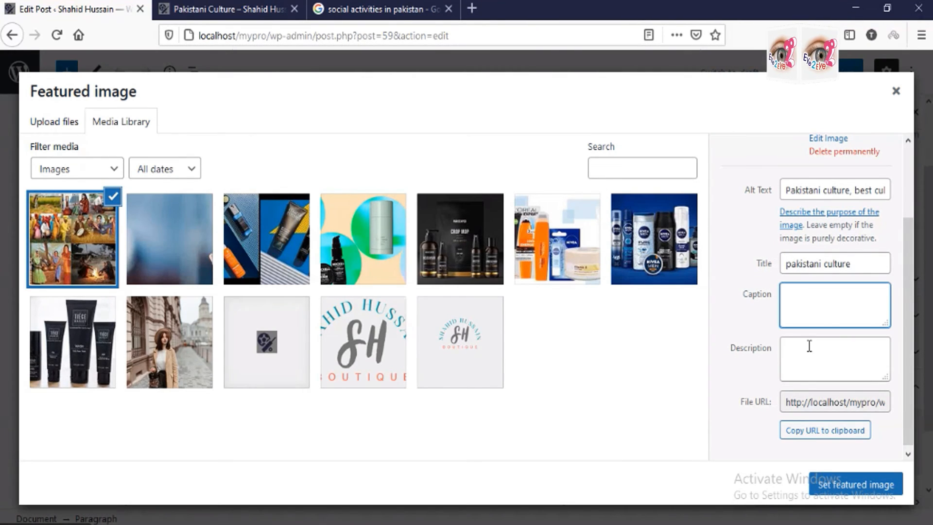
Step: Copy the full alt text "Pakistani culture, best culture in the South Asia" into the image's Description field
triple_click(855, 189)
drag(857, 190, 855, 189)
click(850, 190)
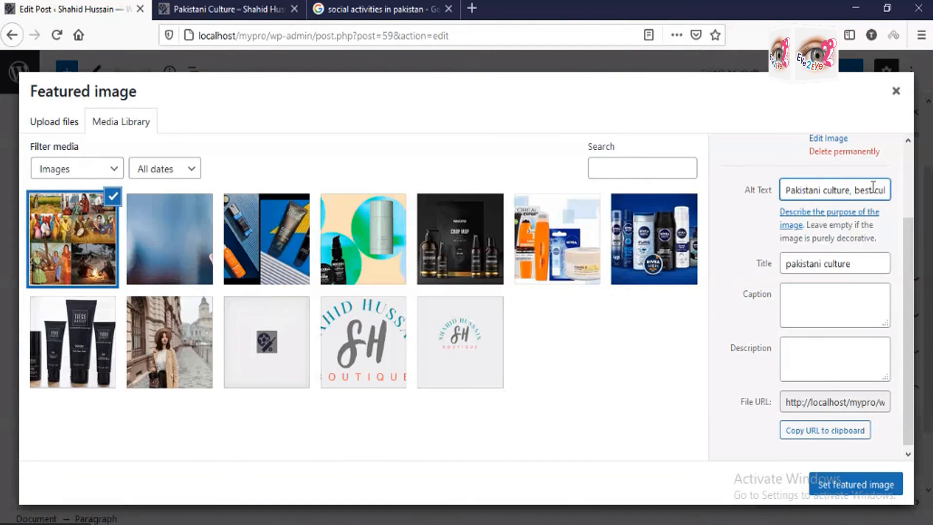
click(799, 356)
drag(786, 189, 894, 184)
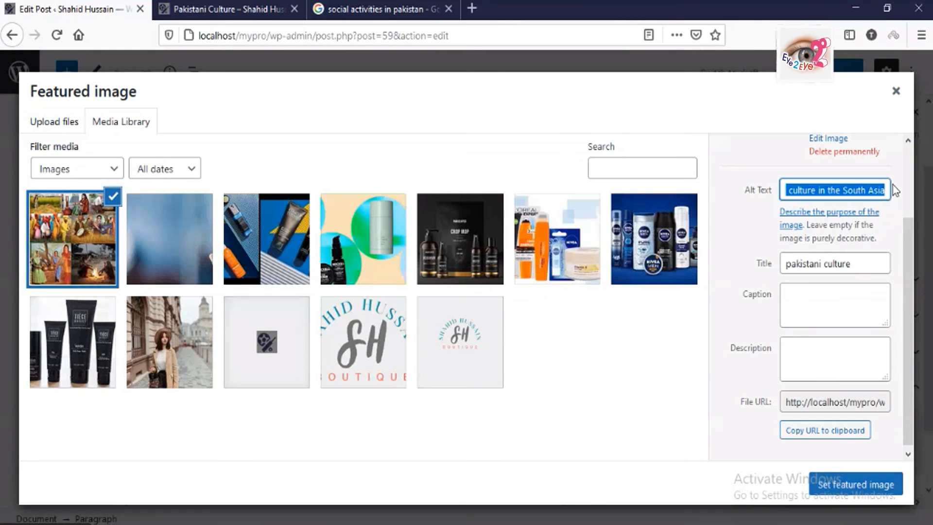
click(788, 356)
key(ctrl+v)
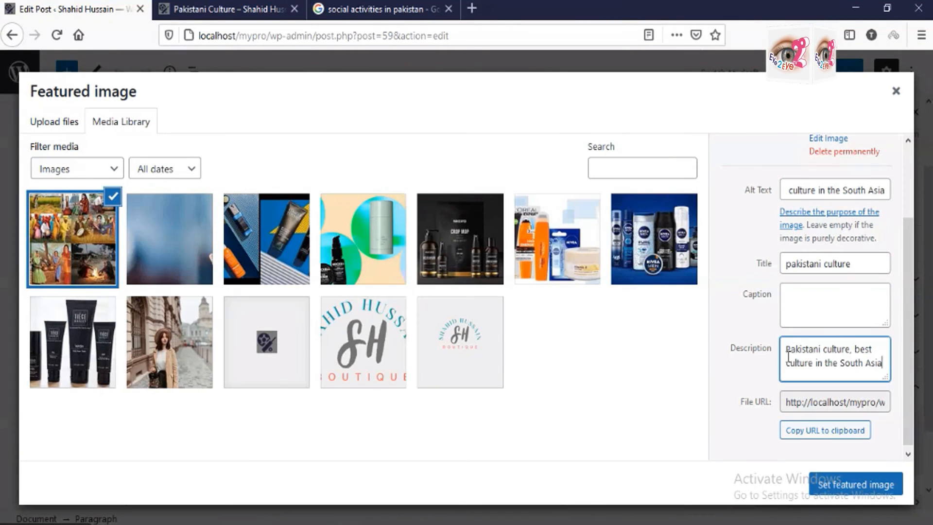
Step: Shorten the image's alt text to "Pakistani culture" by deleting the rest of the phrase
click(863, 263)
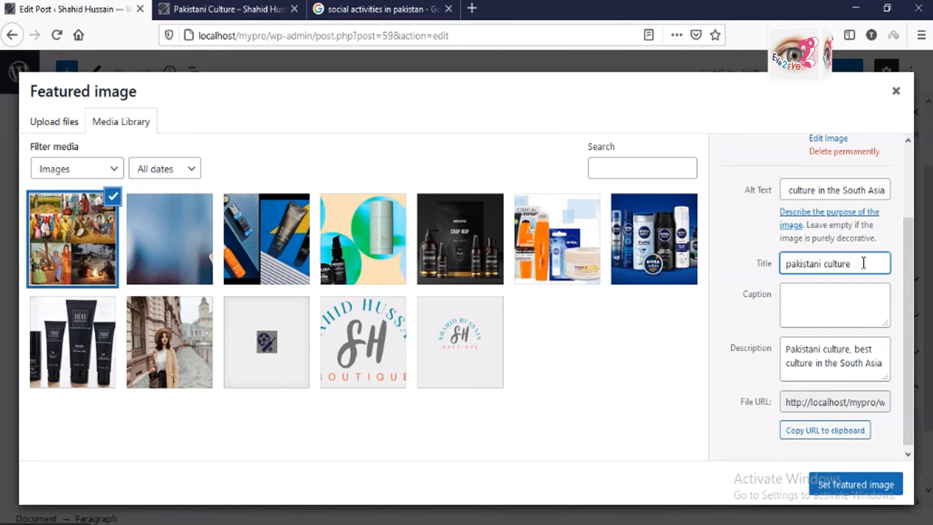
click(886, 190)
key(BackSpace)
key(BackSpace)
key(BackSpace)
key(BackSpace)
key(BackSpace)
key(BackSpace)
key(BackSpace)
key(BackSpace)
key(BackSpace)
key(BackSpace)
key(BackSpace)
key(BackSpace)
key(BackSpace)
key(BackSpace)
key(BackSpace)
key(BackSpace)
key(BackSpace)
key(BackSpace)
key(BackSpace)
key(BackSpace)
key(BackSpace)
key(BackSpace)
key(BackSpace)
key(BackSpace)
key(BackSpace)
key(BackSpace)
key(BackSpace)
key(BackSpace)
key(BackSpace)
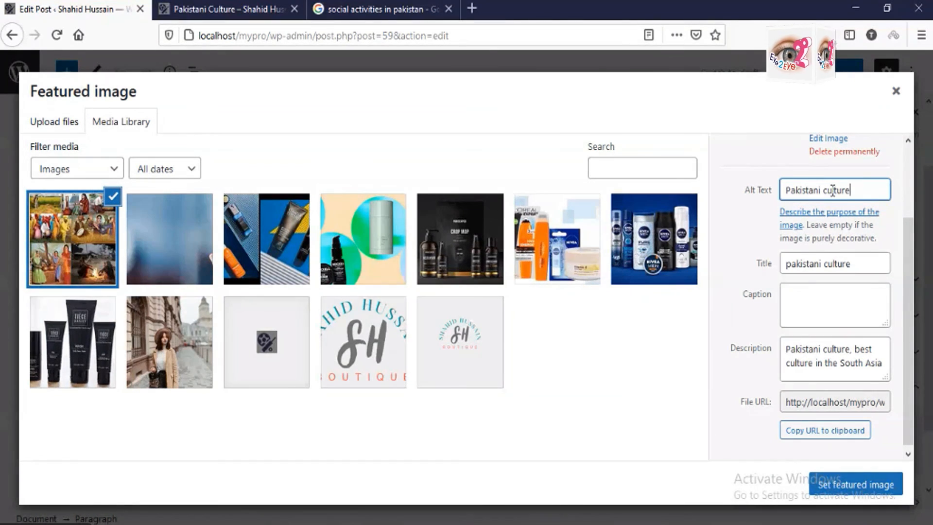
Step: Check the image's title and description, and set the picture as the post's featured image
click(859, 266)
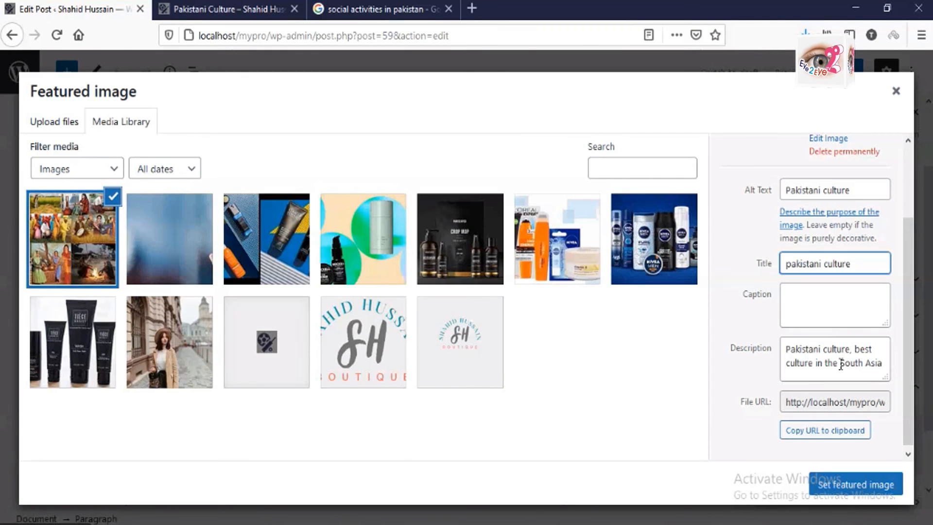
click(829, 358)
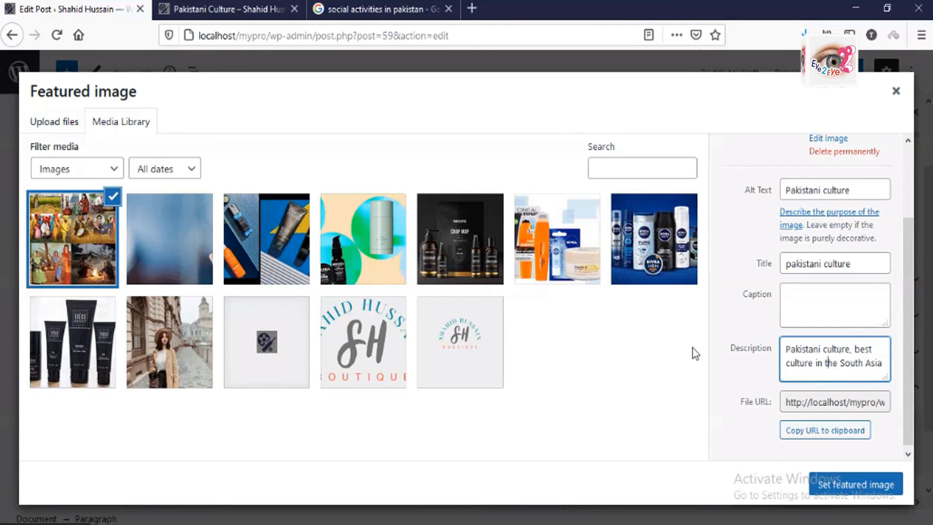
click(831, 484)
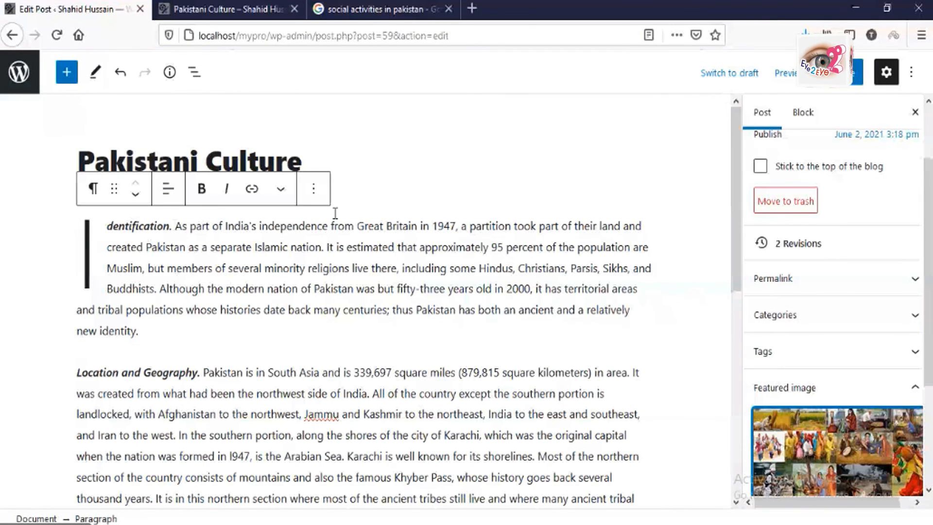
Step: Review the post's title and body text in the editor from beginning to end
click(334, 161)
click(95, 186)
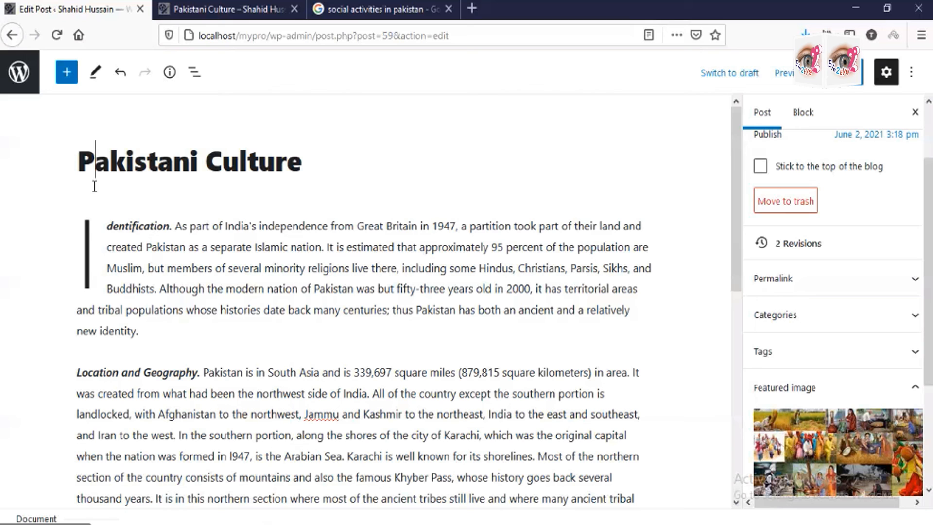
scroll(202, 250, down, 7)
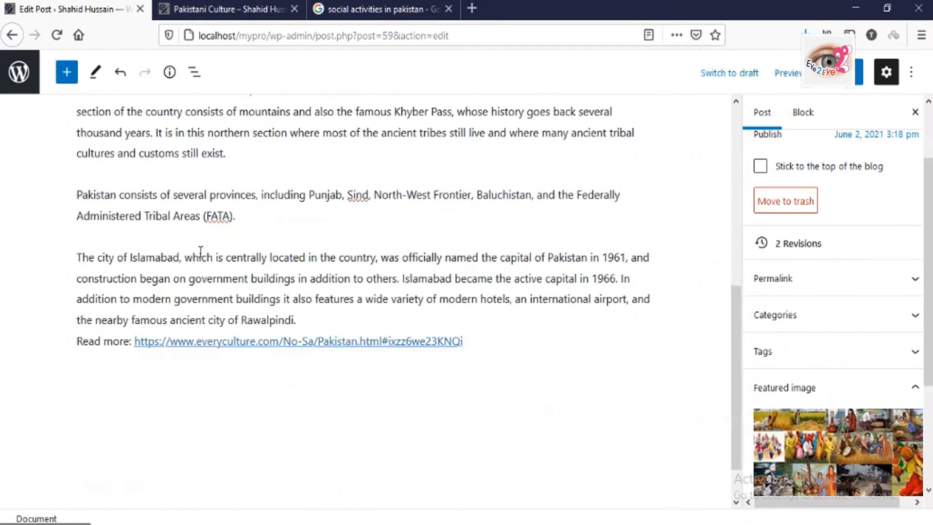
scroll(201, 251, down, 1)
scroll(202, 252, up, 8)
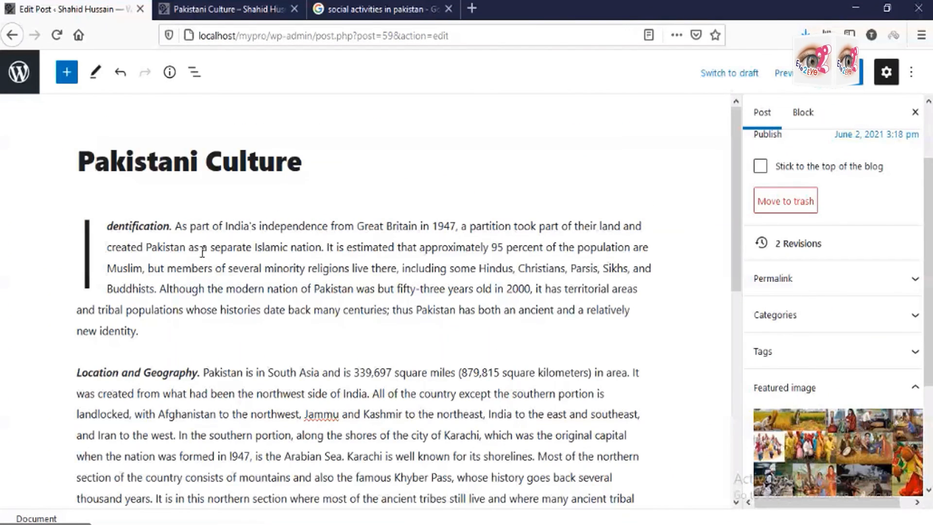
click(263, 275)
scroll(736, 126, down, 4)
Step: Check the featured image in the post-level settings and update the published post
click(762, 112)
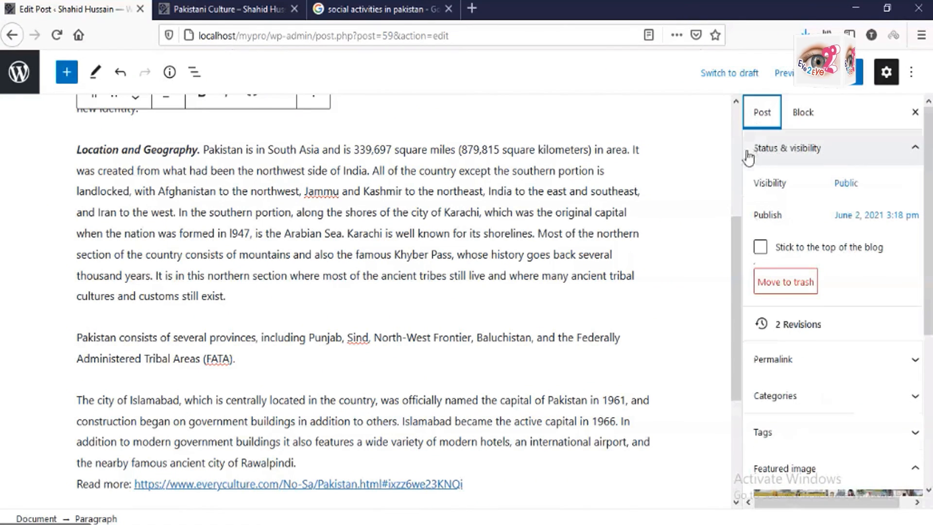
scroll(832, 428, down, 3)
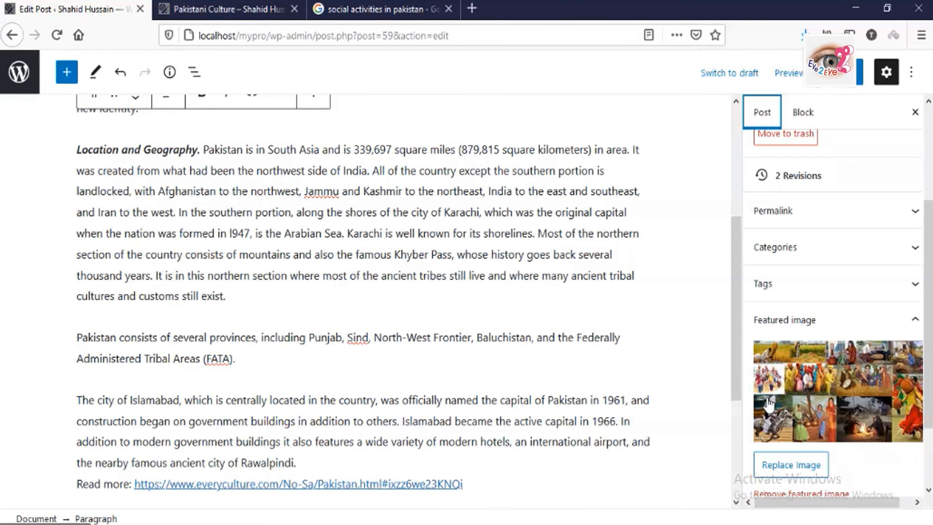
click(841, 72)
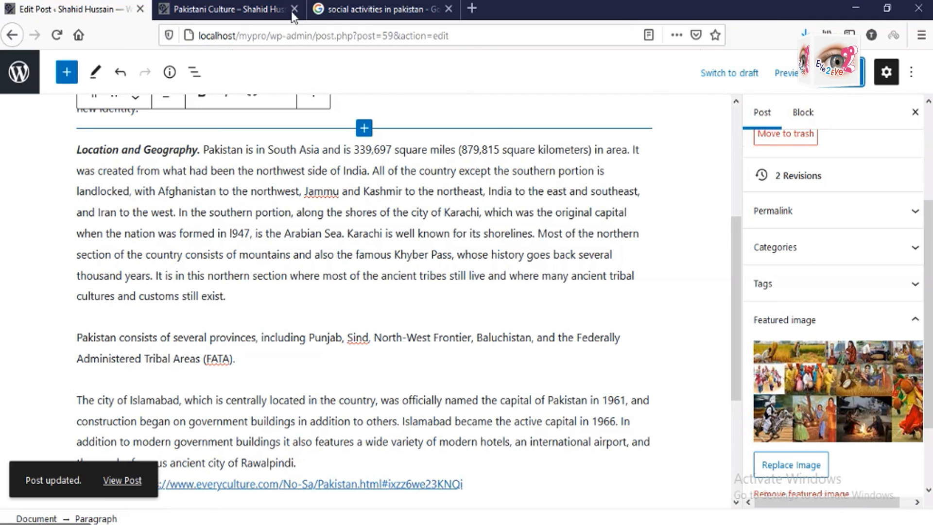
Step: Open the live site's Blog page and examine the "Pakistani Culture" post's featured image, category, title and excerpt
click(245, 10)
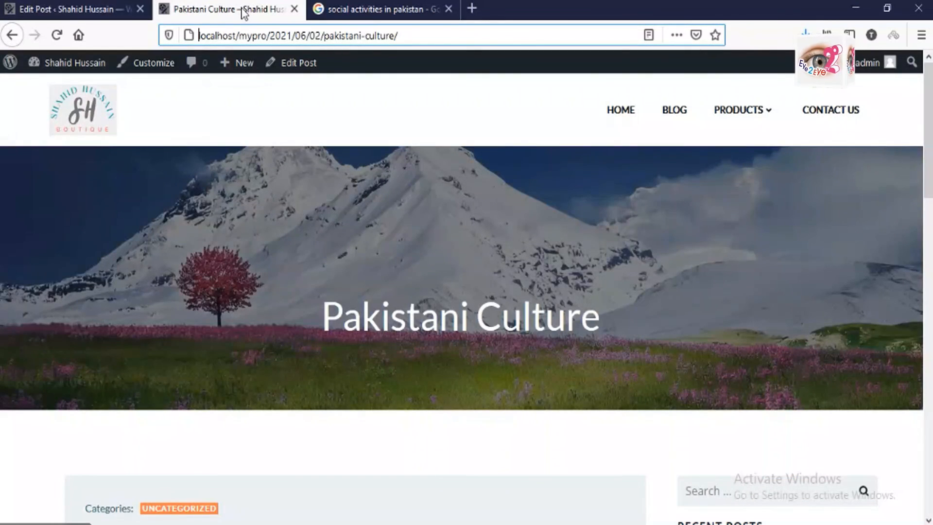
click(668, 113)
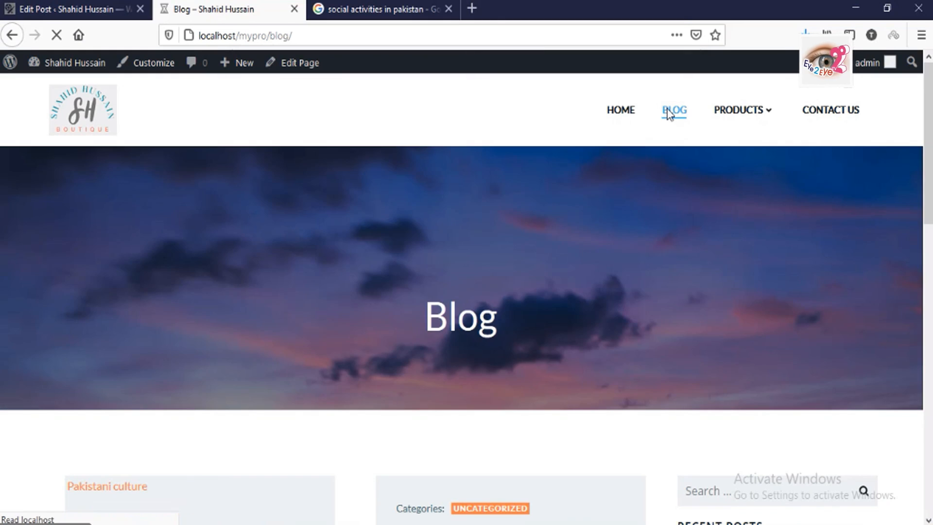
scroll(407, 233, down, 1)
scroll(407, 233, down, 5)
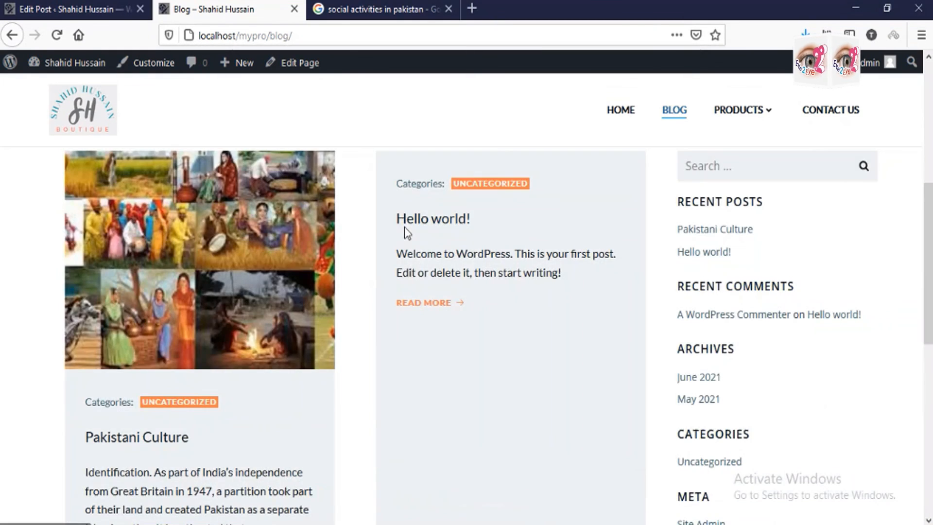
scroll(407, 234, up, 1)
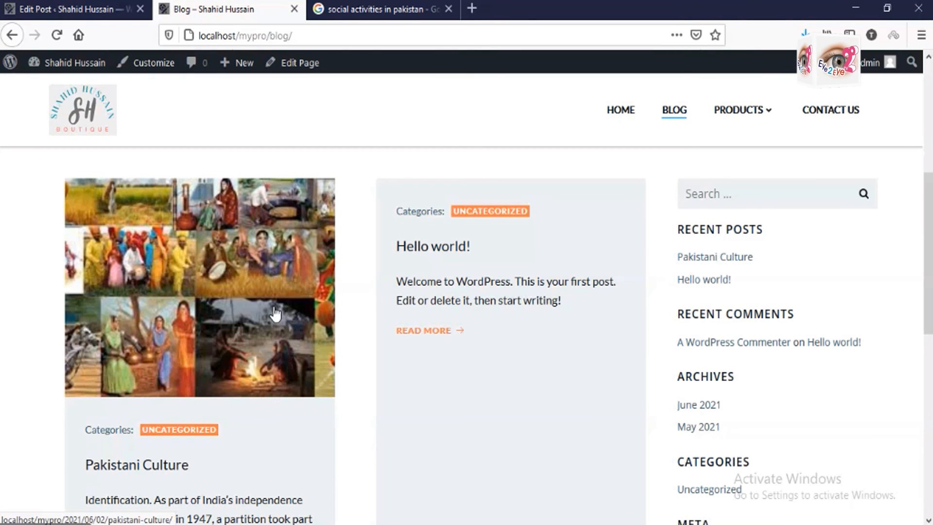
scroll(194, 293, down, 10)
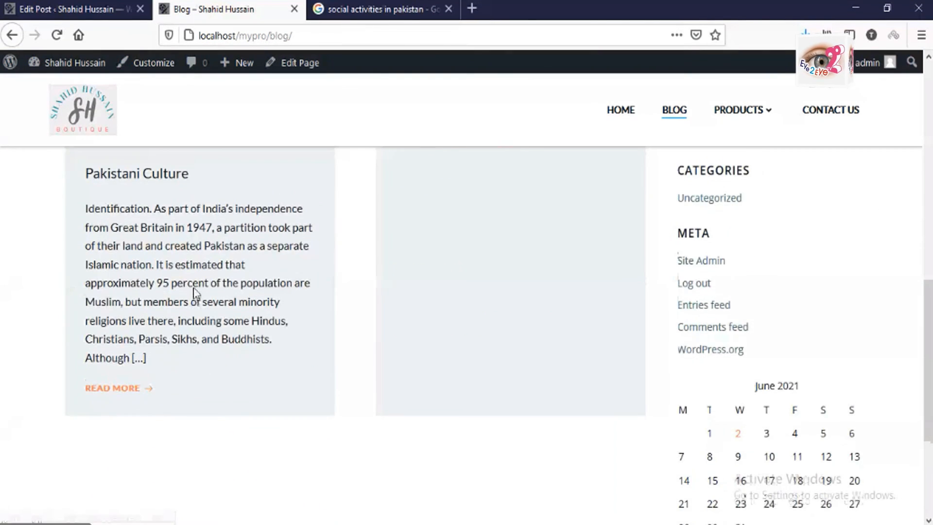
scroll(195, 294, up, 10)
scroll(194, 293, down, 6)
scroll(194, 293, up, 6)
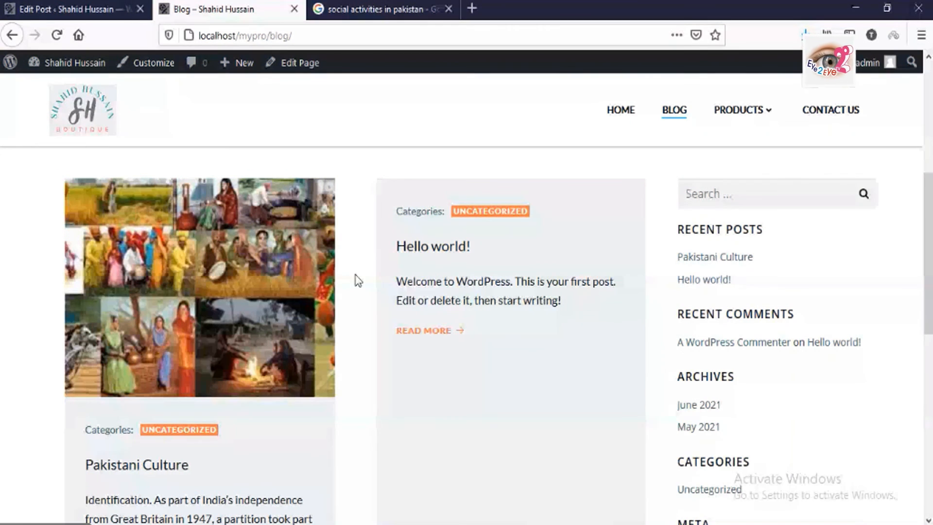
scroll(355, 274, down, 5)
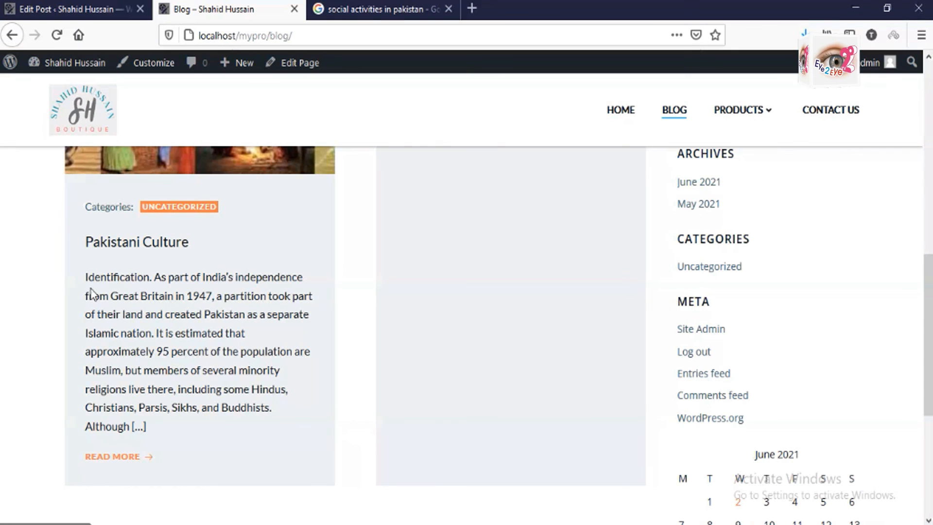
scroll(199, 380, up, 6)
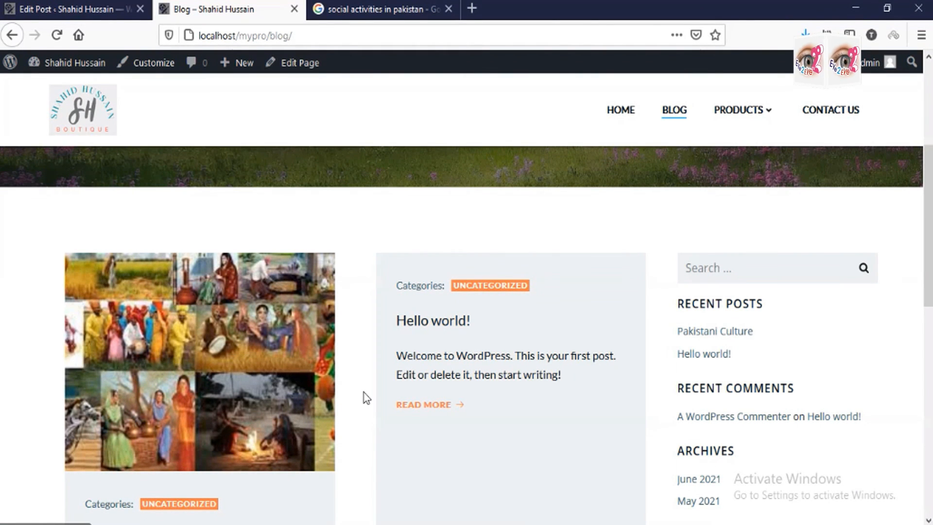
scroll(365, 397, down, 3)
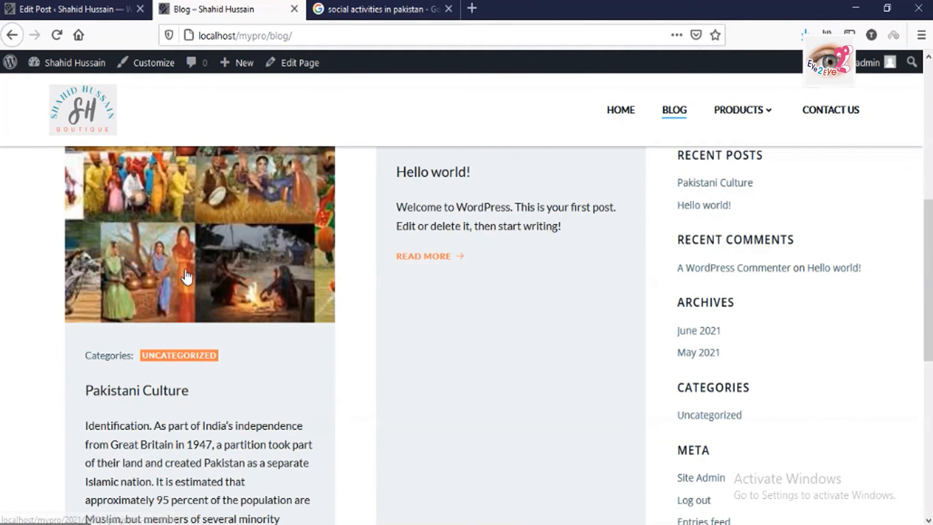